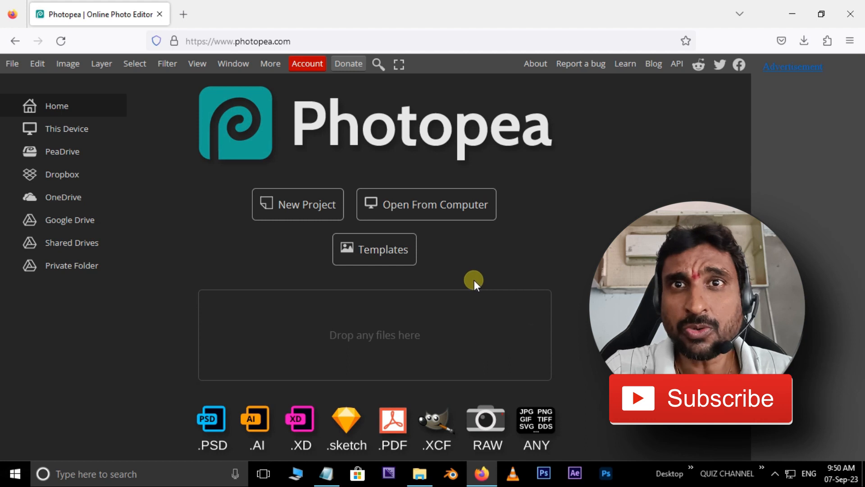
{"action": "left_click", "coordinate": [326, 41]}
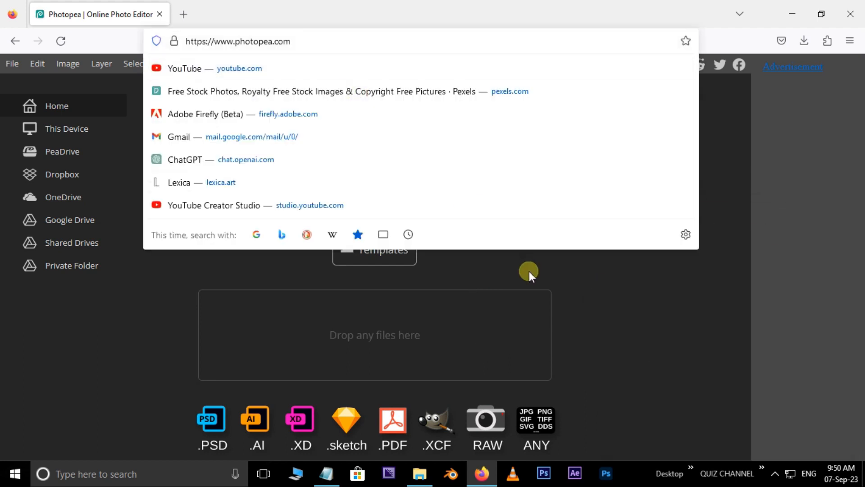
{"action": "left_click", "coordinate": [525, 270]}
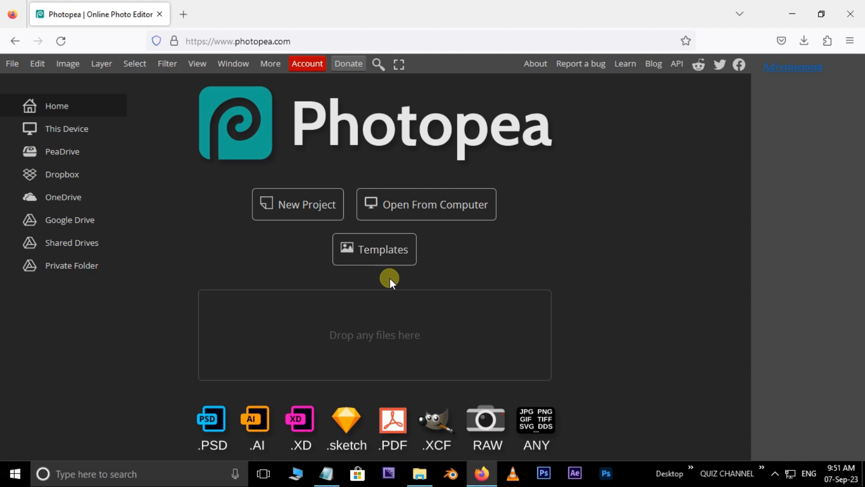
Step: Open the template gallery and browse the Hot templates and the Youtube, Instagram and Mockups categories
{"action": "left_click", "coordinate": [383, 255]}
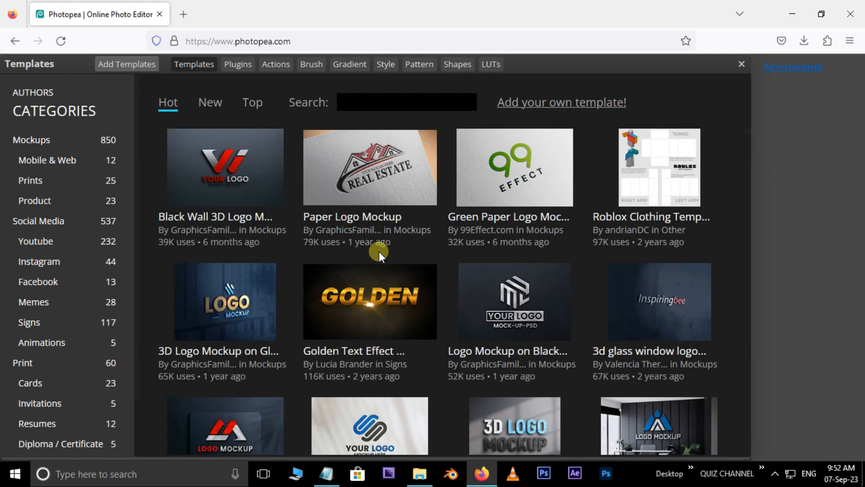
{"action": "scroll", "coordinate": [412, 286], "scroll_direction": "down", "scroll_amount": 8}
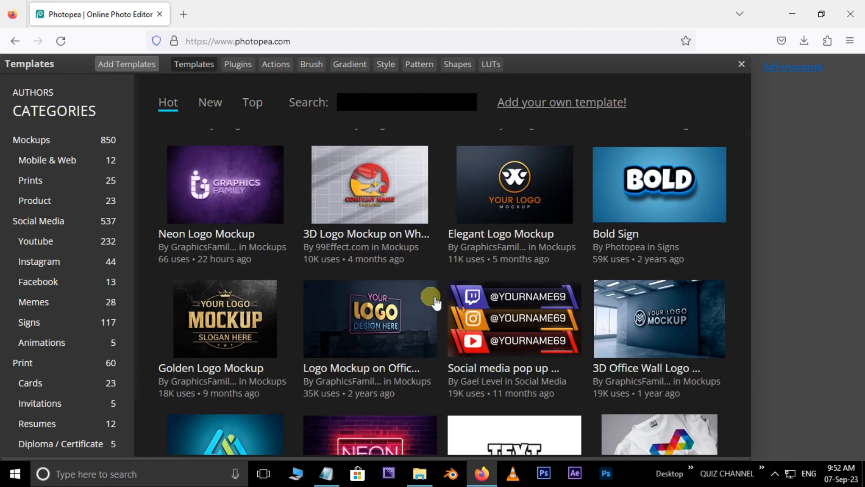
{"action": "scroll", "coordinate": [432, 299], "scroll_direction": "down", "scroll_amount": 10}
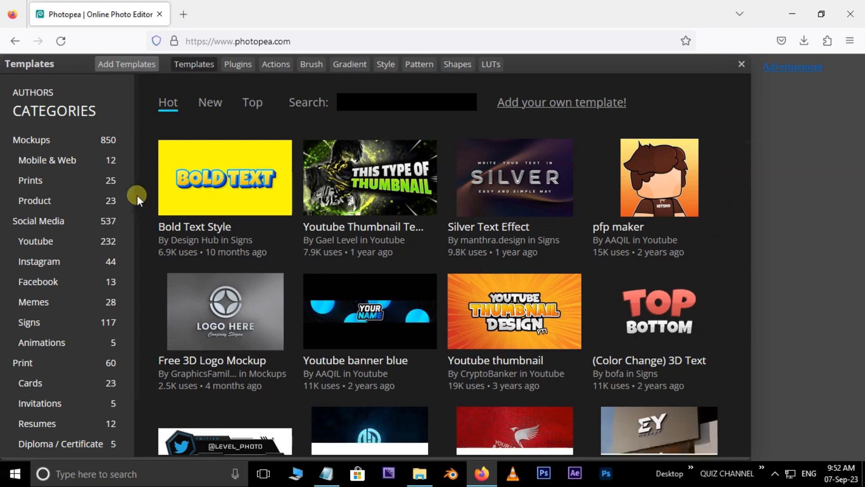
{"action": "left_click", "coordinate": [43, 242]}
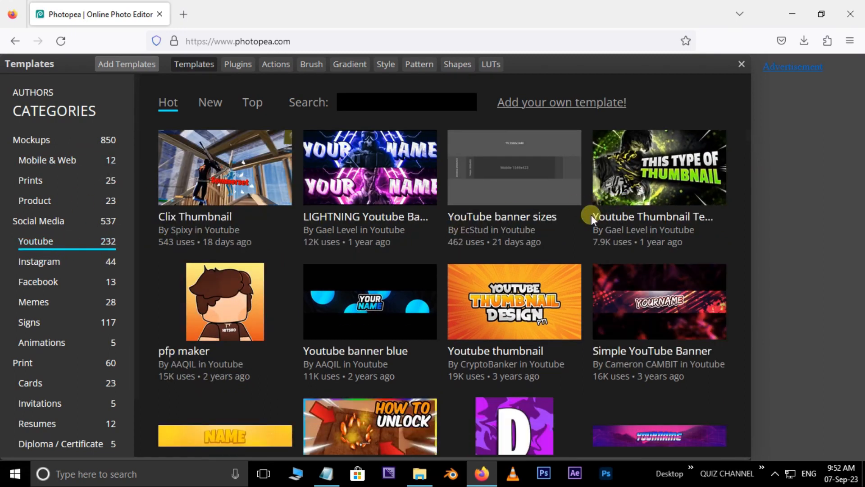
{"action": "scroll", "coordinate": [588, 359], "scroll_direction": "down", "scroll_amount": 5}
{"action": "scroll", "coordinate": [588, 359], "scroll_direction": "down", "scroll_amount": 10}
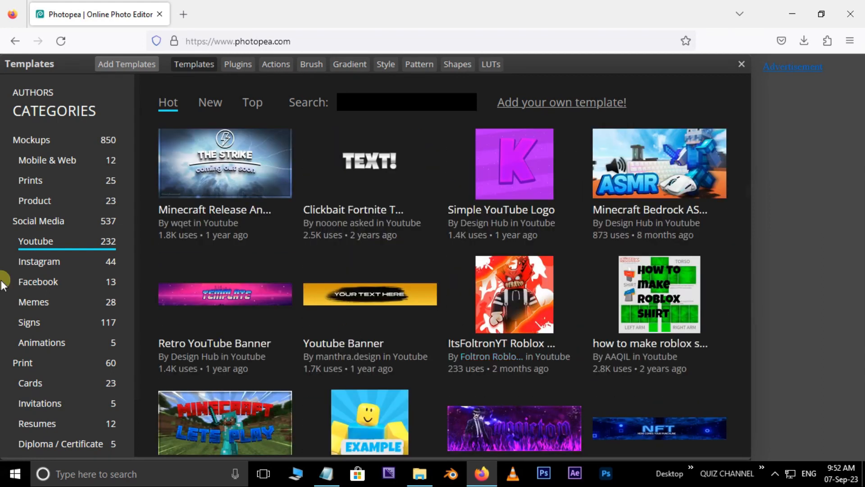
{"action": "left_click", "coordinate": [47, 264]}
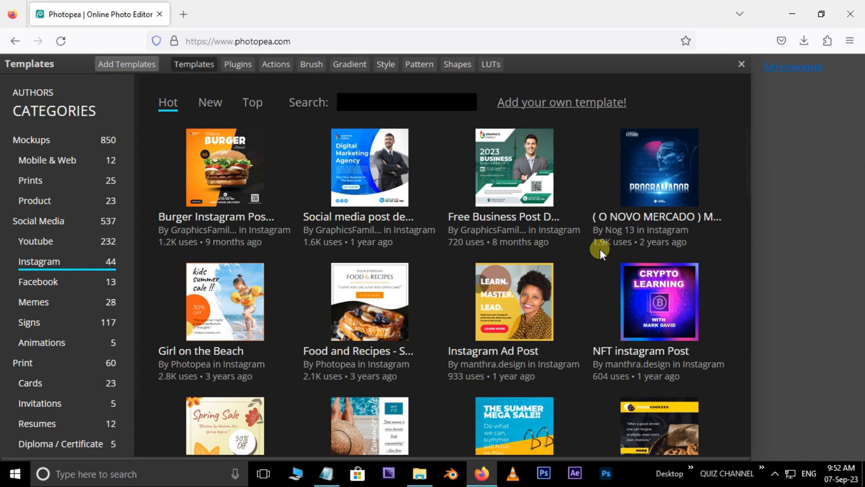
{"action": "scroll", "coordinate": [596, 255], "scroll_direction": "down", "scroll_amount": 5}
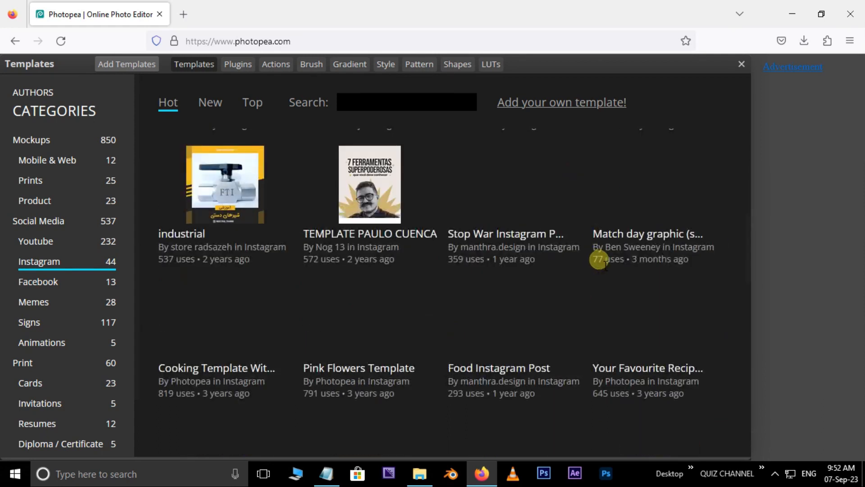
{"action": "scroll", "coordinate": [602, 261], "scroll_direction": "up", "scroll_amount": 5}
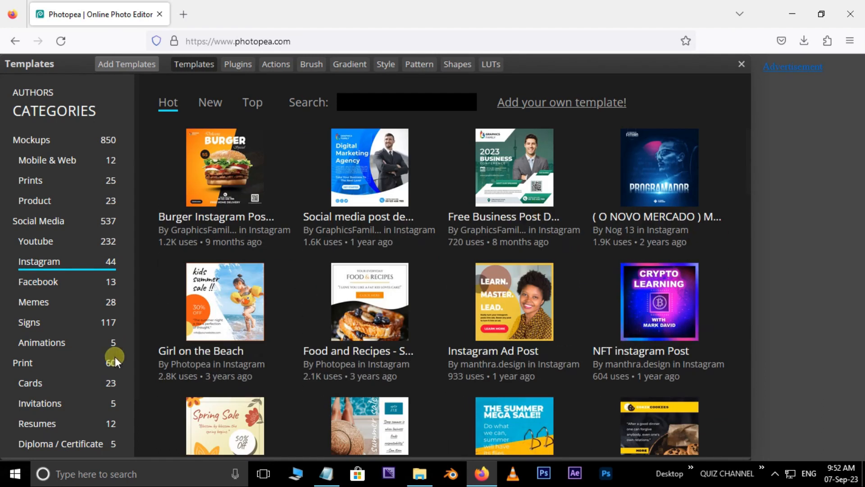
{"action": "left_click", "coordinate": [30, 139]}
{"action": "scroll", "coordinate": [566, 227], "scroll_direction": "down", "scroll_amount": 4}
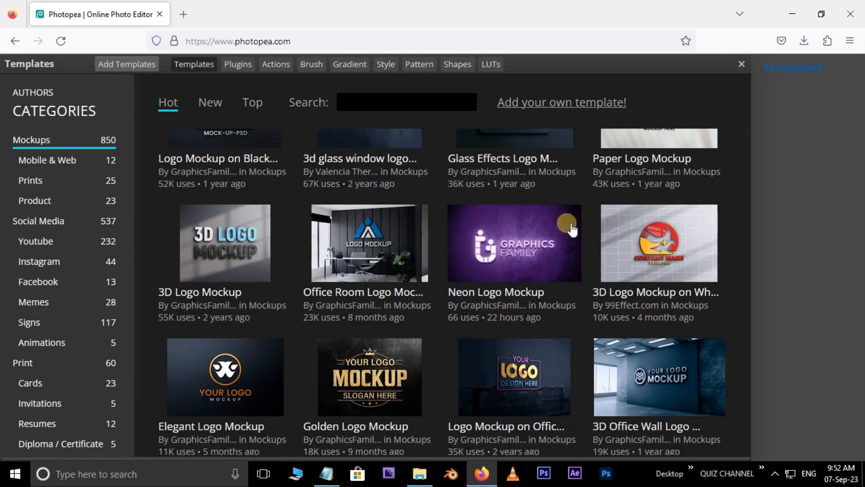
{"action": "scroll", "coordinate": [571, 229], "scroll_direction": "down", "scroll_amount": 8}
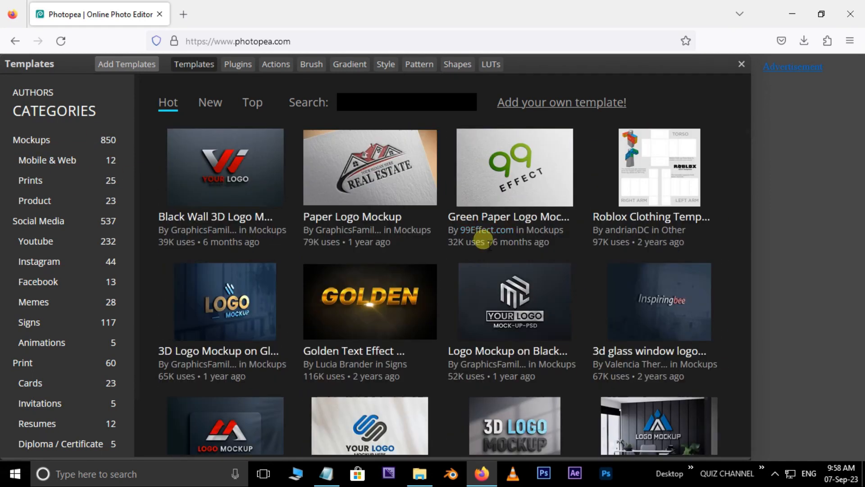
Step: Find the Bold Sign template in the Hot templates and open it as a project
{"action": "scroll", "coordinate": [474, 228], "scroll_direction": "down", "scroll_amount": 5}
{"action": "scroll", "coordinate": [484, 241], "scroll_direction": "up", "scroll_amount": 8}
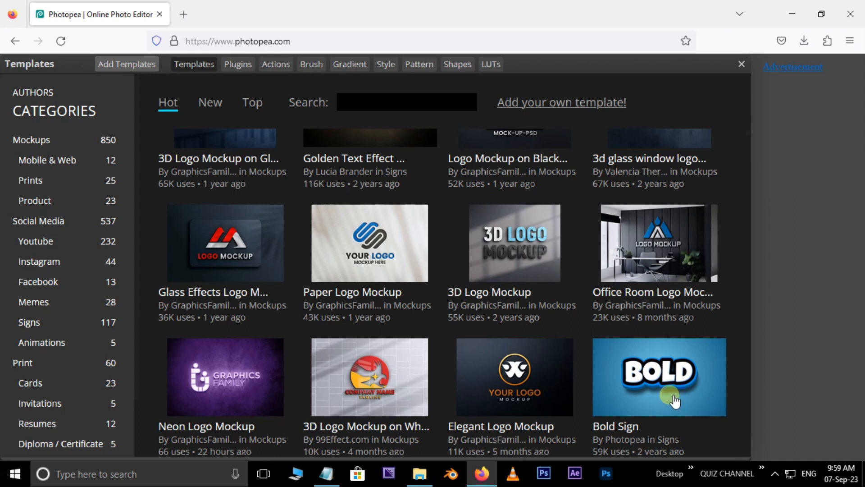
{"action": "left_click", "coordinate": [675, 399]}
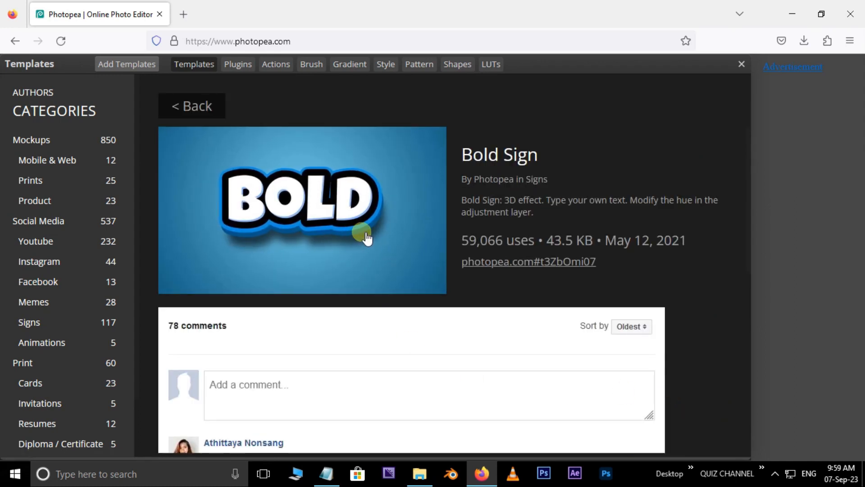
{"action": "left_click", "coordinate": [334, 243]}
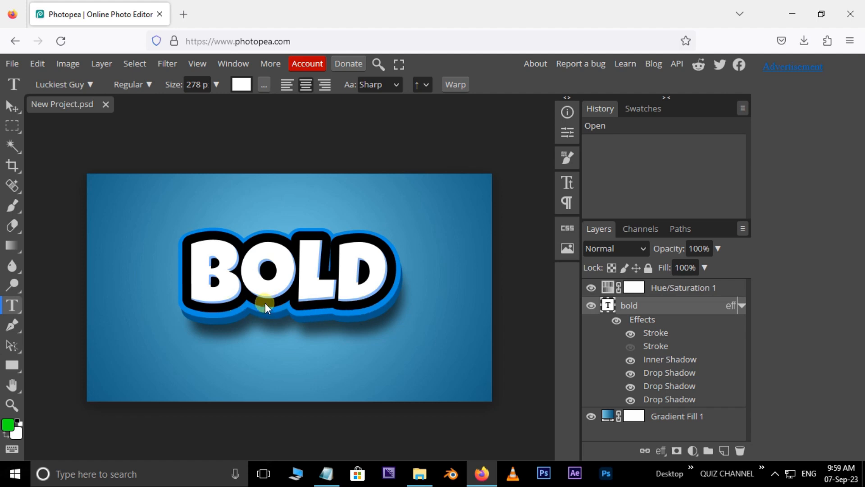
Step: Replace the word BOLD in the sign's text layer with YOUTUBE
{"action": "left_click", "coordinate": [229, 292]}
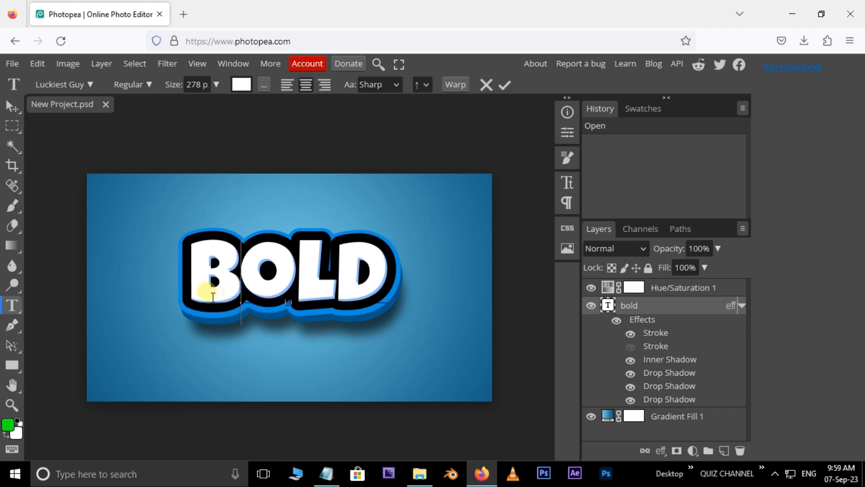
{"action": "left_click", "coordinate": [194, 292]}
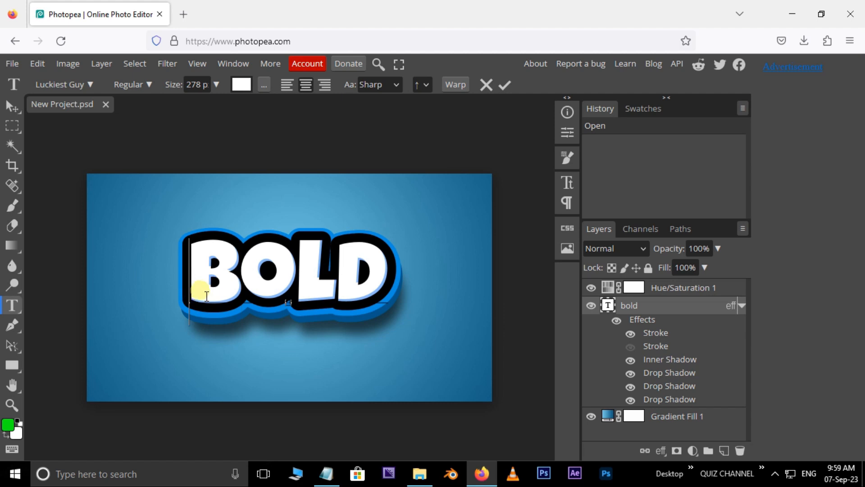
{"action": "key", "text": "Delete"}
{"action": "key", "text": "Delete"}
{"action": "key", "text": "Delete"}
{"action": "key", "text": "Delete"}
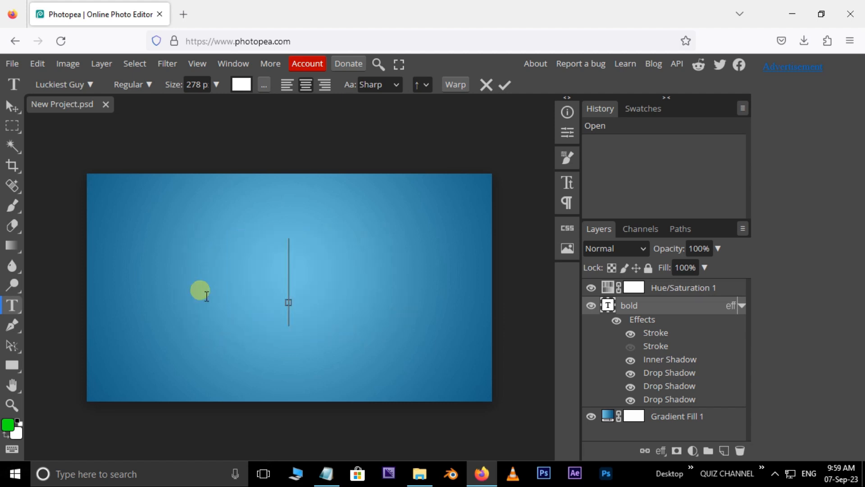
{"action": "type", "text": "YOUTUBE"}
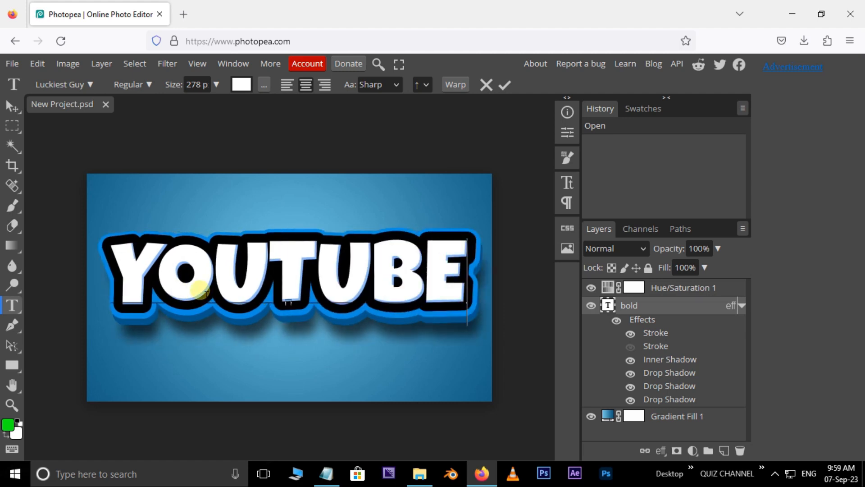
{"action": "left_click", "coordinate": [11, 106]}
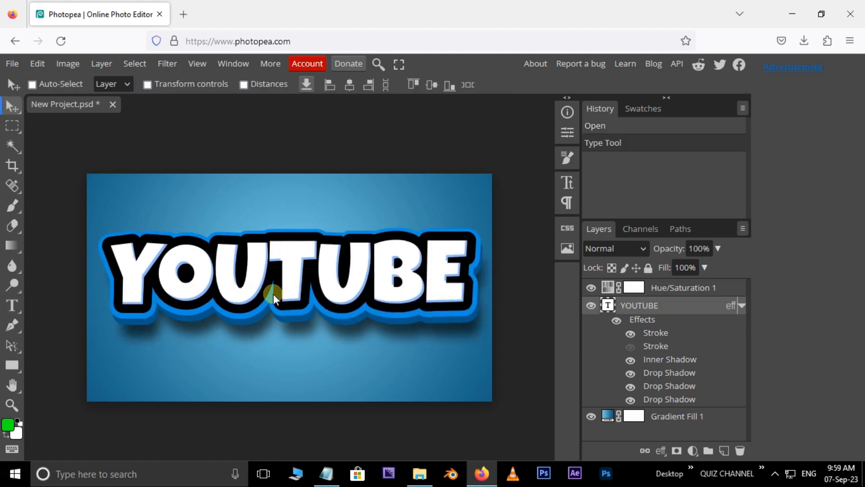
Step: Scale down the YOUTUBE text with Free Transform and close the project without saving
{"action": "key", "text": "ctrl+t"}
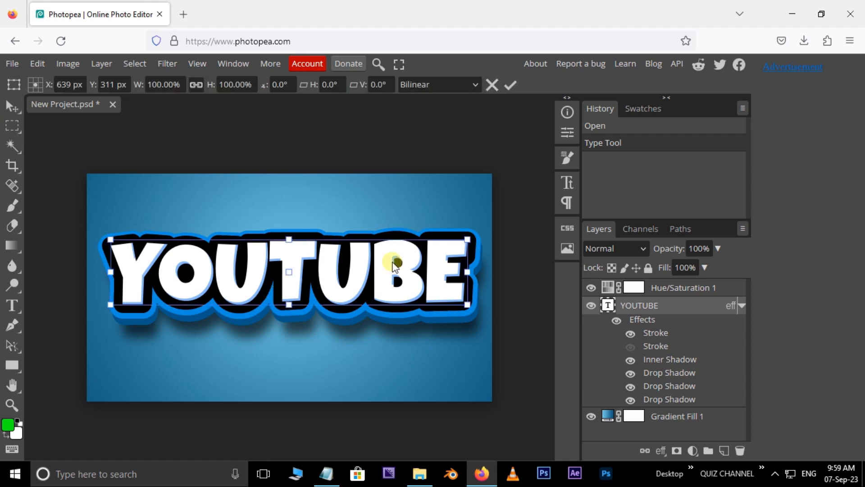
{"action": "left_click_drag", "start_coordinate": [467, 239], "coordinate": [424, 254]}
{"action": "key", "text": "Return"}
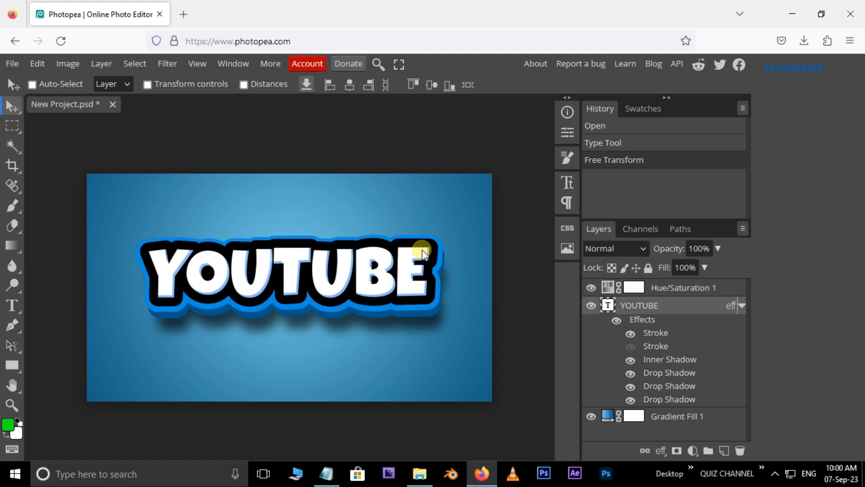
{"action": "left_click", "coordinate": [113, 105]}
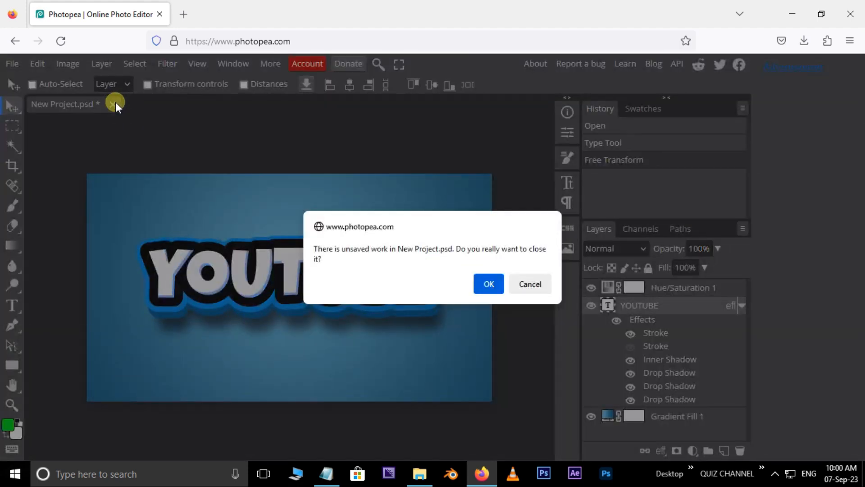
{"action": "left_click", "coordinate": [489, 284]}
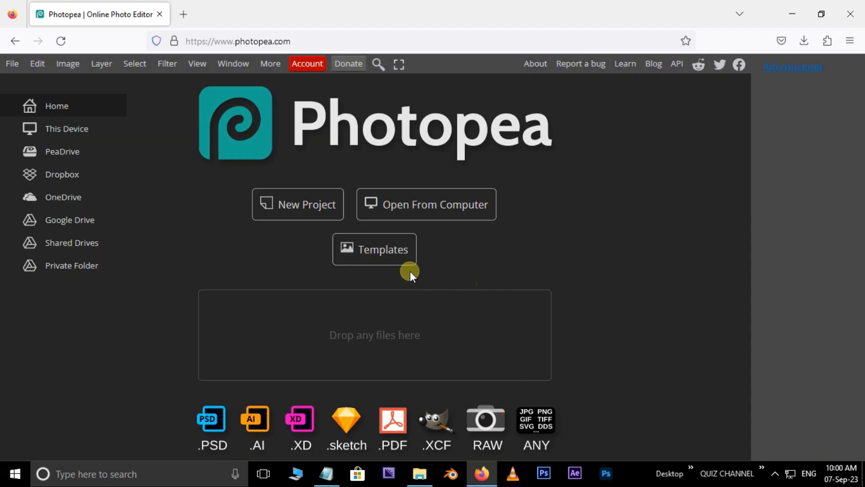
Step: Start a new project and review its templates and the Social, Print, Photo, Screen, Mobile and Ads size presets
{"action": "left_click", "coordinate": [307, 210]}
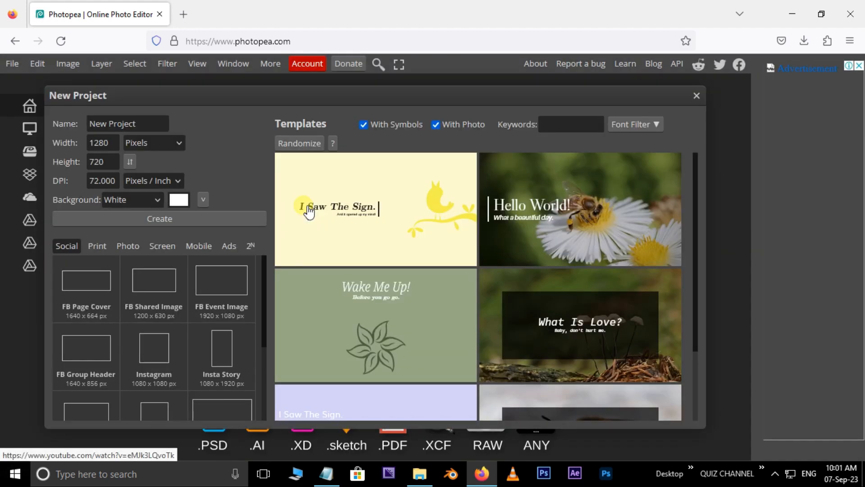
{"action": "scroll", "coordinate": [582, 253], "scroll_direction": "down", "scroll_amount": 10}
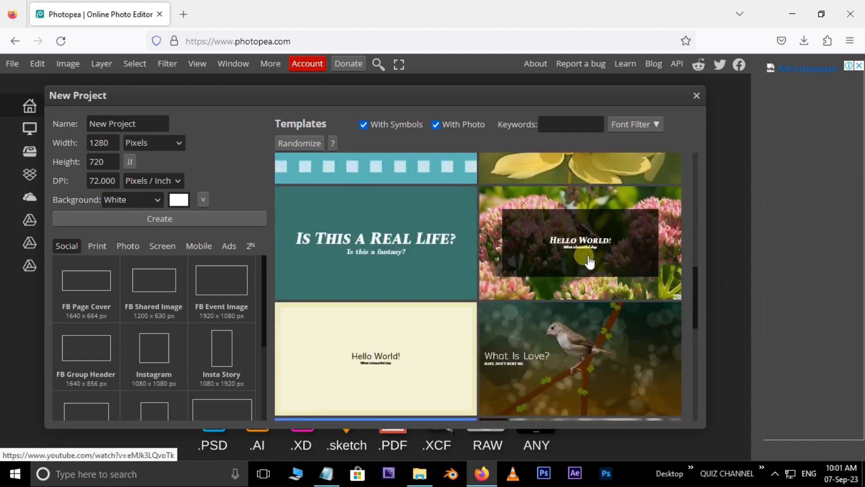
{"action": "scroll", "coordinate": [557, 320], "scroll_direction": "up", "scroll_amount": 10}
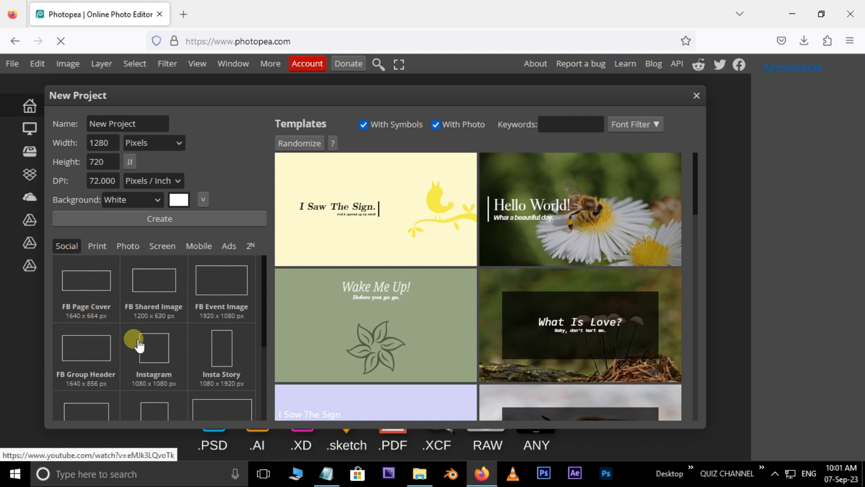
{"action": "scroll", "coordinate": [160, 374], "scroll_direction": "down", "scroll_amount": 2}
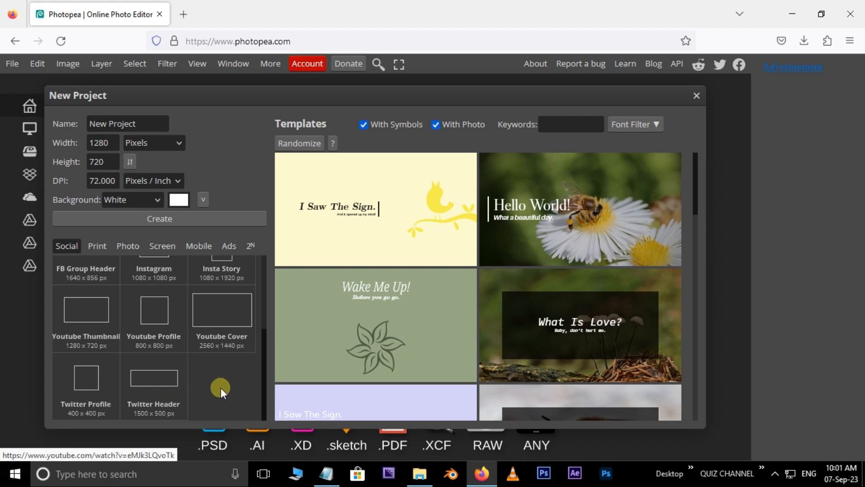
{"action": "scroll", "coordinate": [221, 388], "scroll_direction": "up", "scroll_amount": 2}
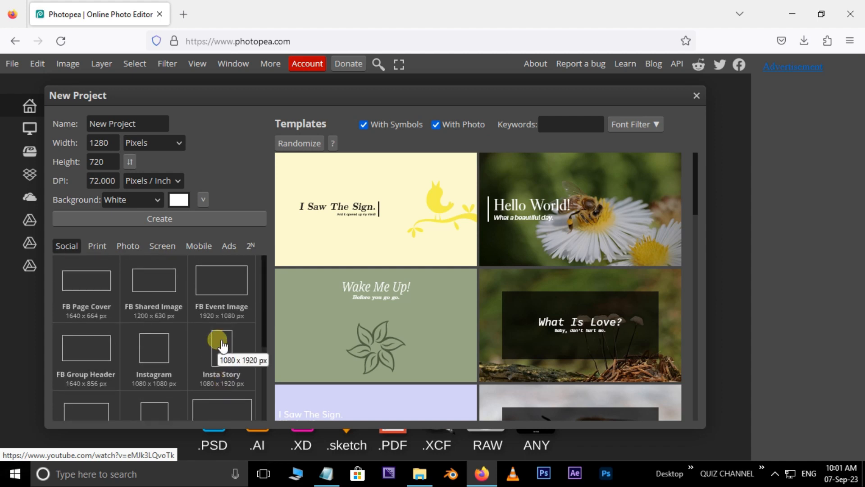
{"action": "left_click", "coordinate": [95, 246]}
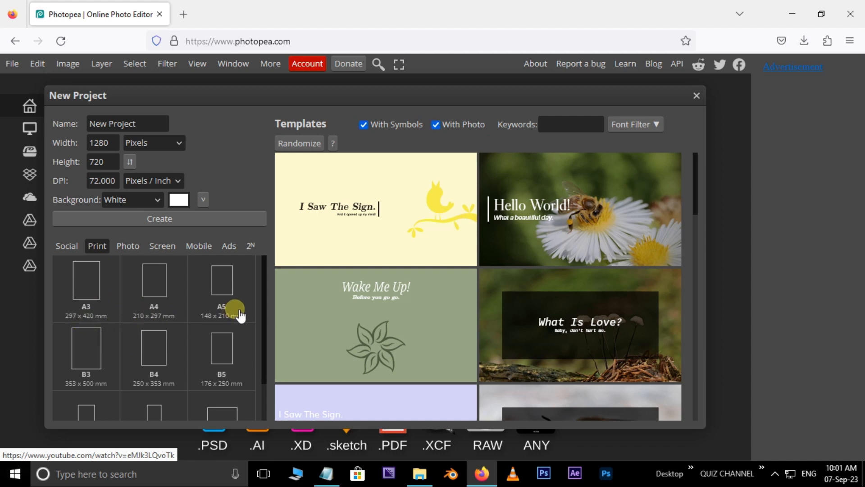
{"action": "left_click", "coordinate": [129, 246]}
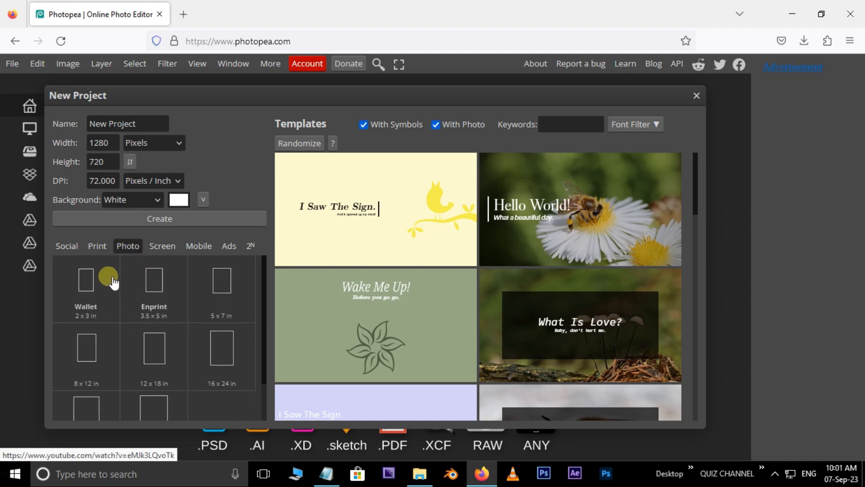
{"action": "left_click", "coordinate": [162, 246]}
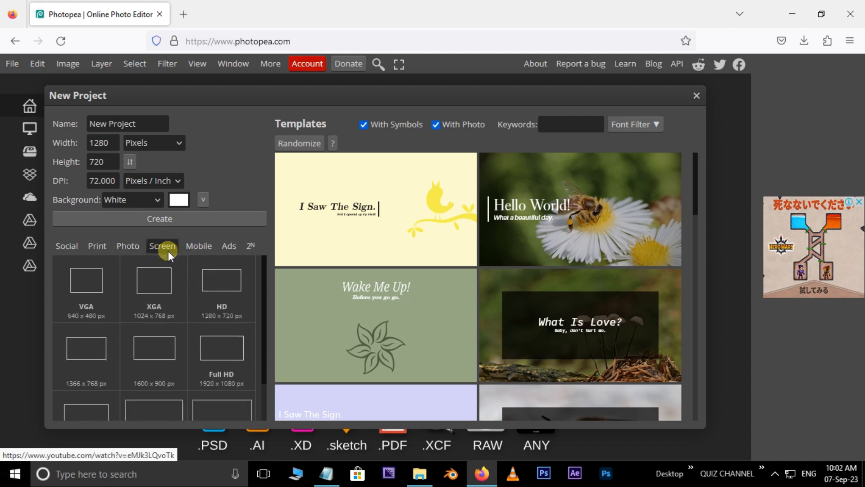
{"action": "left_click", "coordinate": [202, 248]}
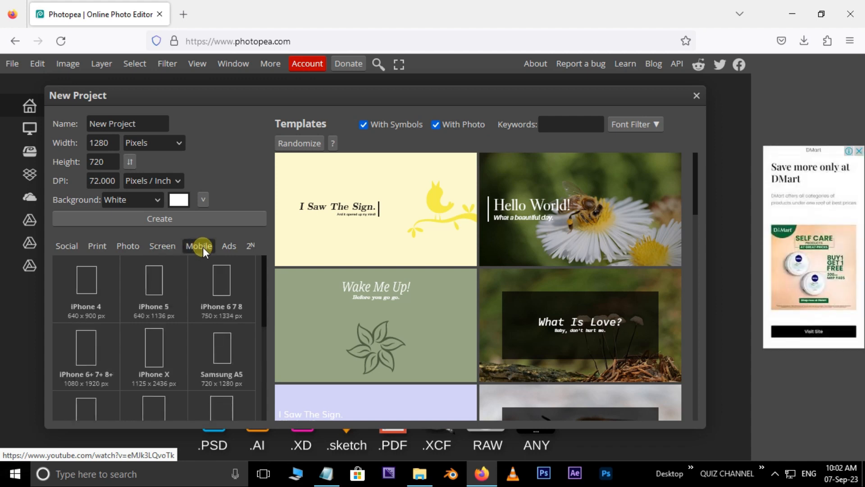
{"action": "left_click", "coordinate": [230, 246]}
{"action": "left_click", "coordinate": [69, 247]}
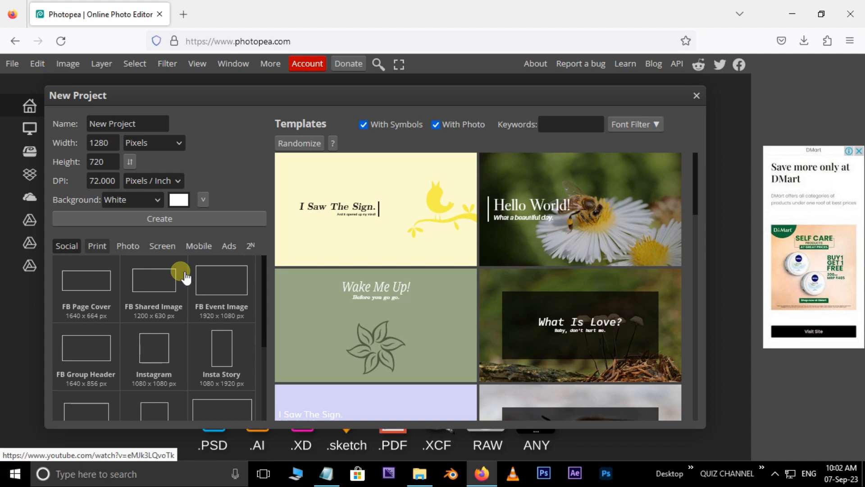
Step: Create a new project of 1920 × 1080 pixels with a white background and select the Move tool
{"action": "left_click", "coordinate": [95, 144]}
{"action": "type", "text": "1"}
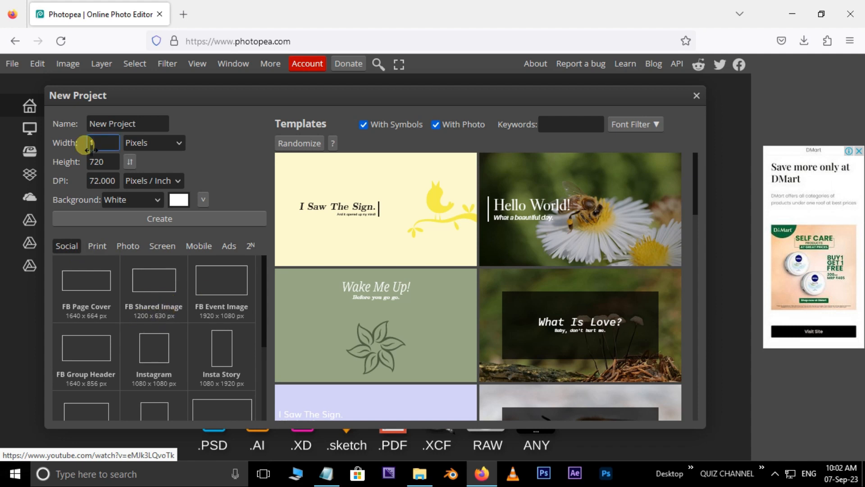
{"action": "left_click", "coordinate": [86, 165]}
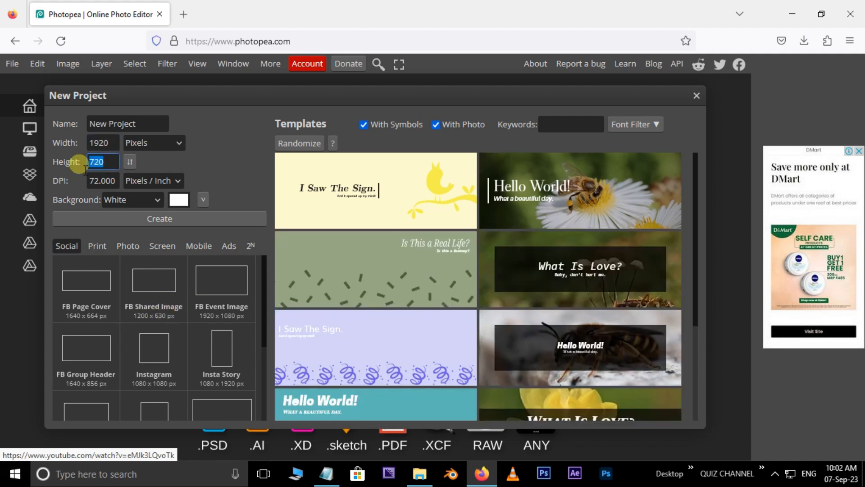
{"action": "type", "text": "1080"}
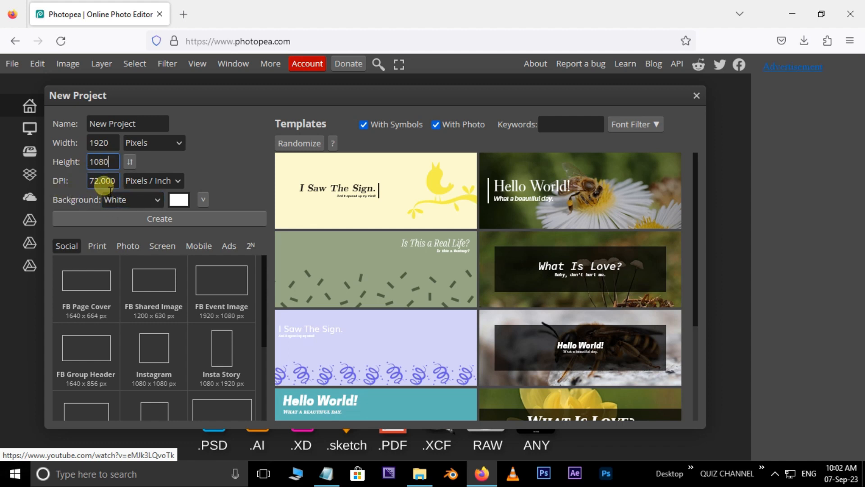
{"action": "left_click", "coordinate": [160, 199]}
{"action": "left_click", "coordinate": [125, 218]}
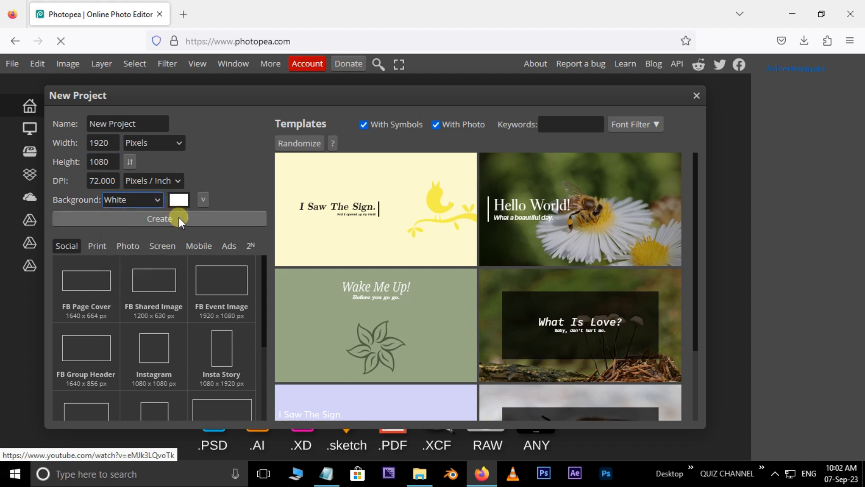
{"action": "left_click", "coordinate": [160, 220]}
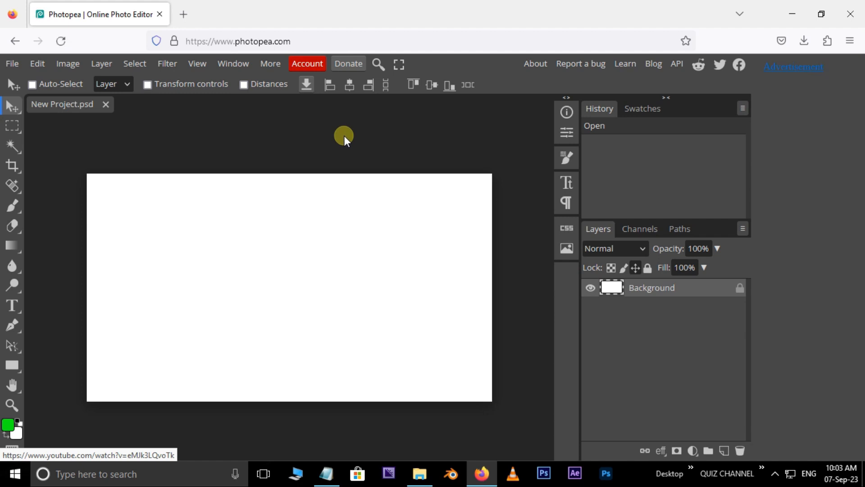
{"action": "left_click", "coordinate": [9, 107]}
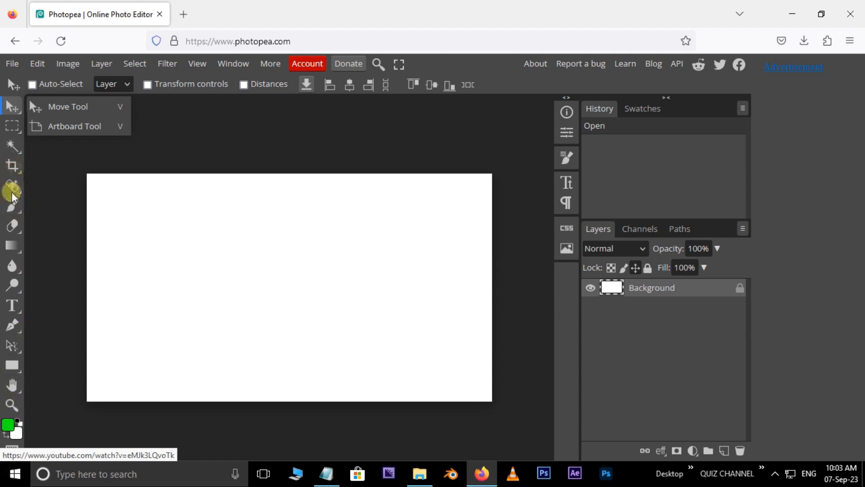
{"action": "left_click", "coordinate": [11, 109]}
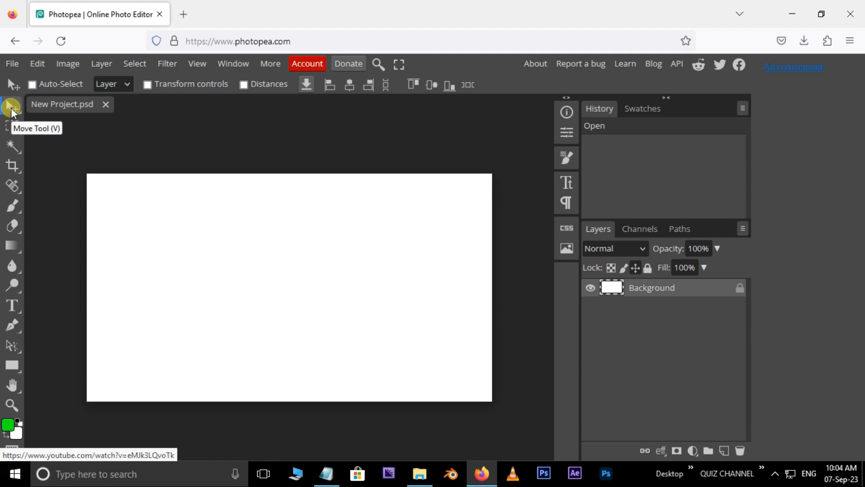
Step: Open Google in a new browser tab and search its images for LION
{"action": "left_click", "coordinate": [183, 14]}
{"action": "type", "text": "g"}
{"action": "key", "text": "Return"}
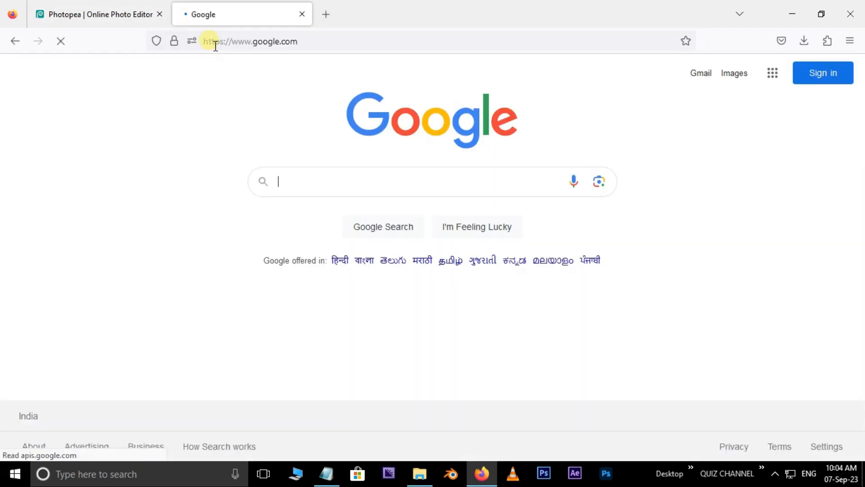
{"action": "left_click", "coordinate": [322, 187]}
{"action": "type", "text": "LION"}
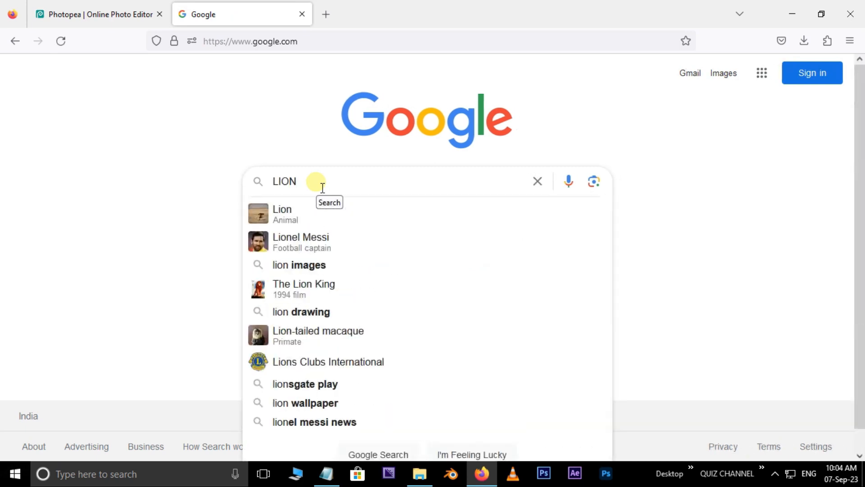
{"action": "key", "text": "Return"}
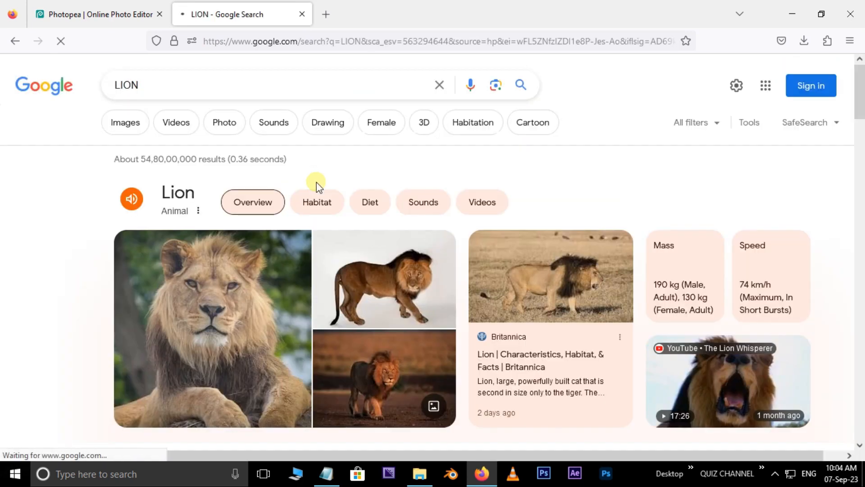
{"action": "left_click", "coordinate": [125, 123]}
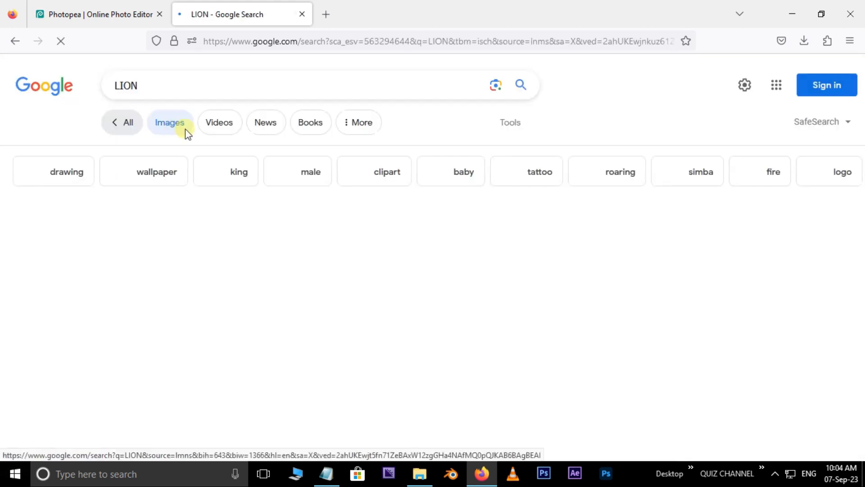
Step: Copy the USA Today lion photo from the image results and paste it into the Photopea project
{"action": "scroll", "coordinate": [428, 269], "scroll_direction": "down", "scroll_amount": 3}
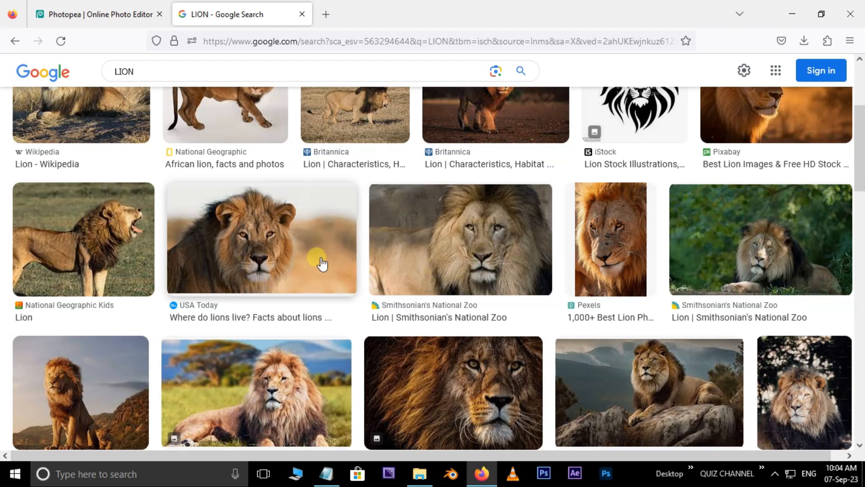
{"action": "left_click", "coordinate": [283, 253]}
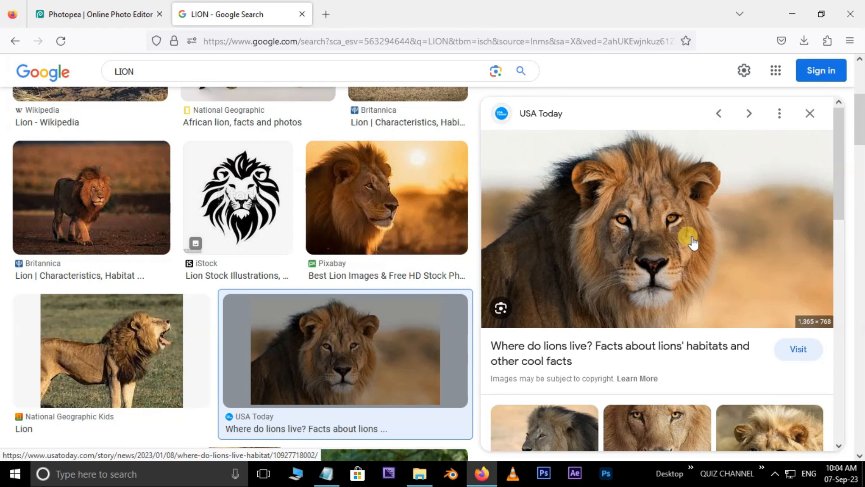
{"action": "right_click", "coordinate": [652, 210]}
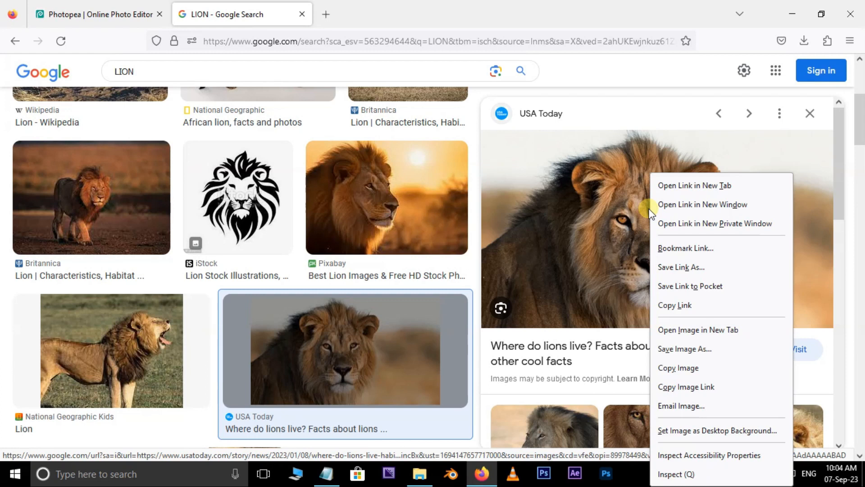
{"action": "left_click", "coordinate": [687, 369]}
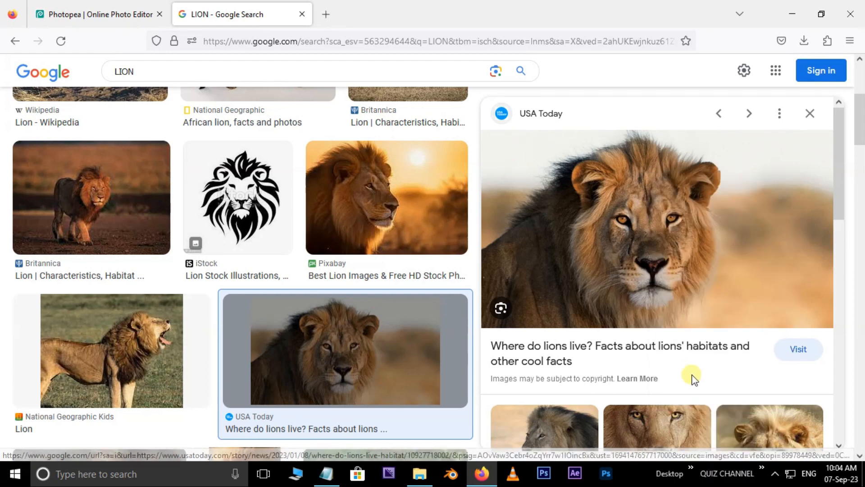
{"action": "left_click", "coordinate": [100, 15]}
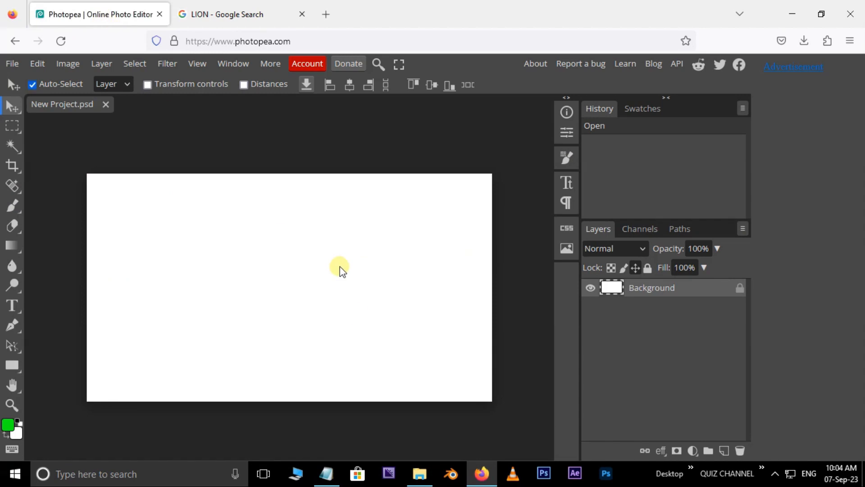
{"action": "key", "text": "ctrl+v"}
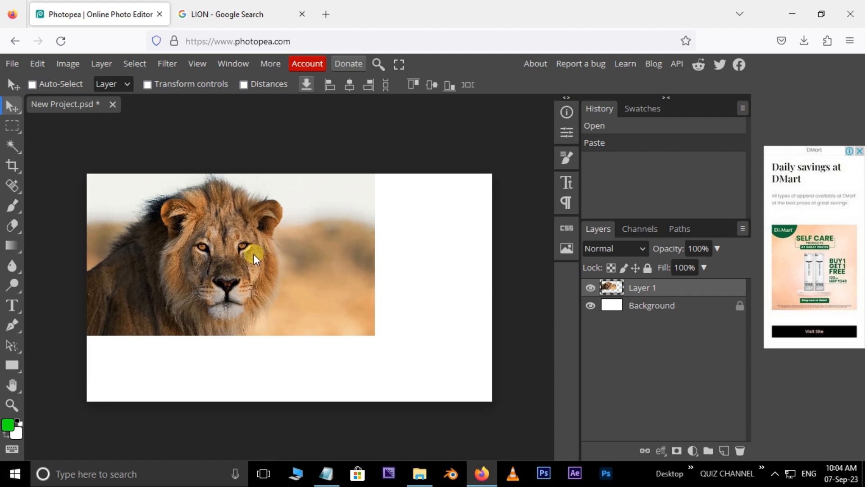
Step: Move the lion photo toward the centre of the canvas and toggle its layer's visibility off and on twice
{"action": "left_click_drag", "start_coordinate": [256, 259], "coordinate": [317, 293]}
{"action": "left_click", "coordinate": [591, 288]}
{"action": "left_click", "coordinate": [591, 288]}
{"action": "left_click", "coordinate": [590, 287]}
{"action": "left_click", "coordinate": [590, 288]}
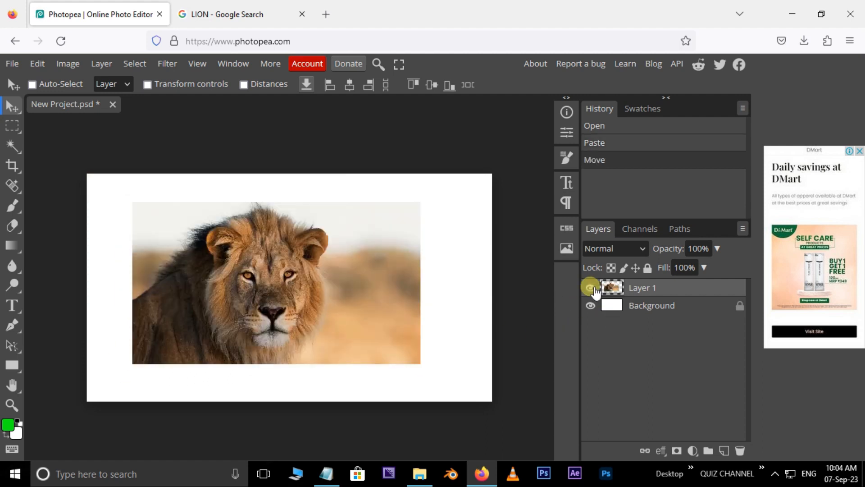
Step: Browse Google image results for LION PNG, close the search tab and delete the lion photo's layer from the project
{"action": "left_click", "coordinate": [258, 16]}
{"action": "left_click", "coordinate": [153, 72]}
{"action": "type", "text": "PNG"}
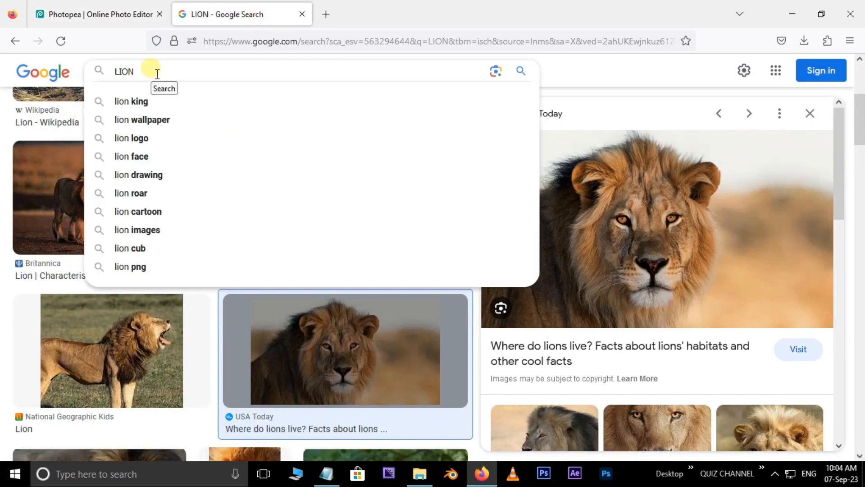
{"action": "key", "text": "Return"}
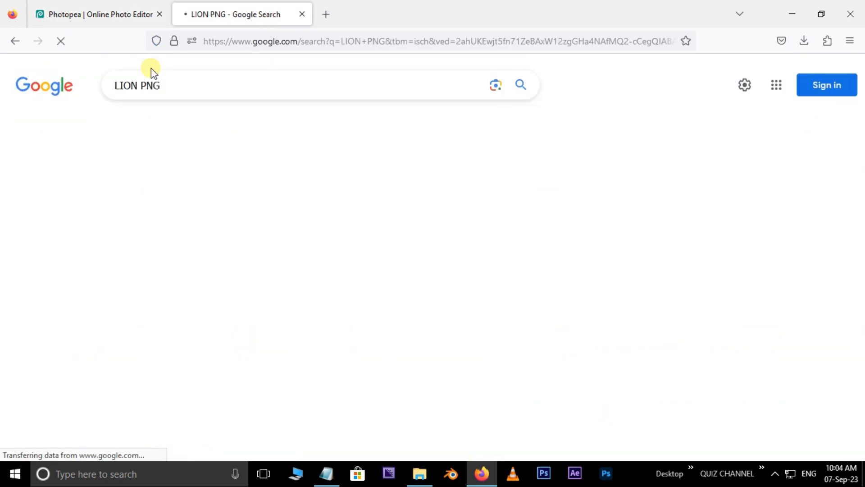
{"action": "scroll", "coordinate": [338, 246], "scroll_direction": "down", "scroll_amount": 10}
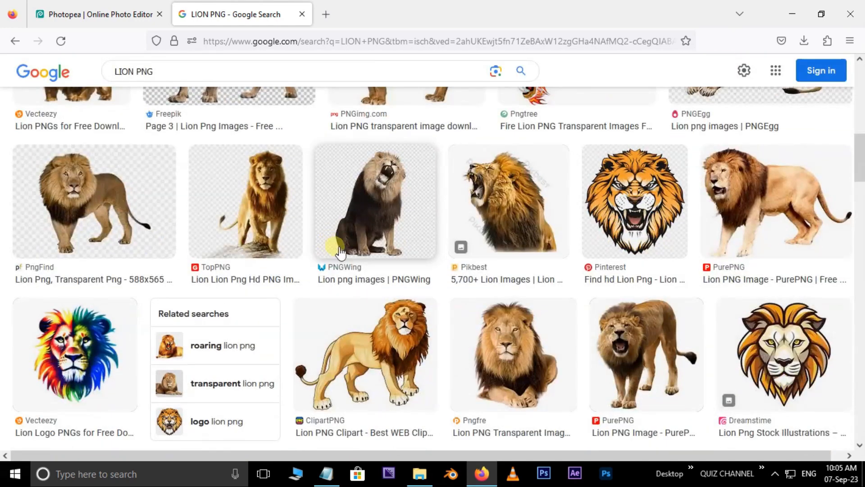
{"action": "scroll", "coordinate": [342, 255], "scroll_direction": "up", "scroll_amount": 10}
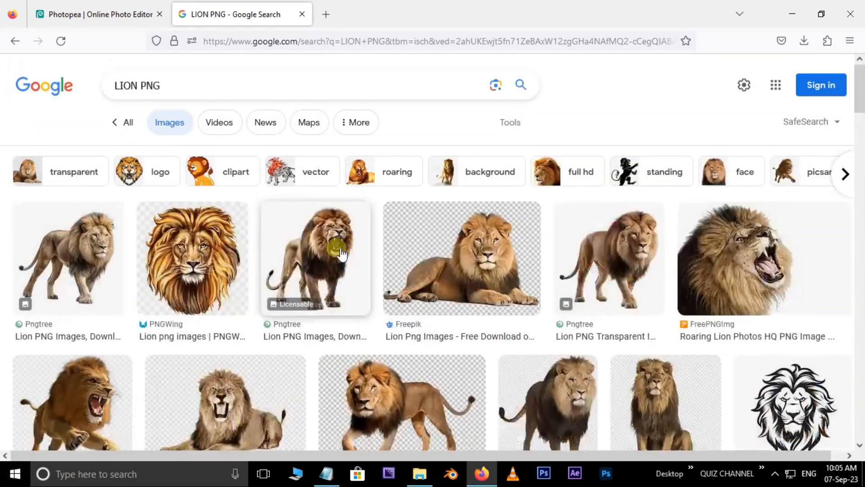
{"action": "left_click", "coordinate": [301, 15]}
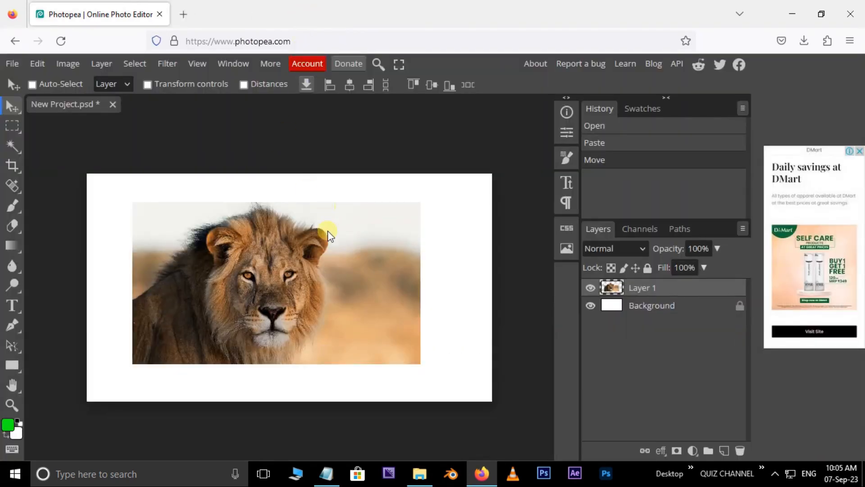
{"action": "key", "text": "Delete"}
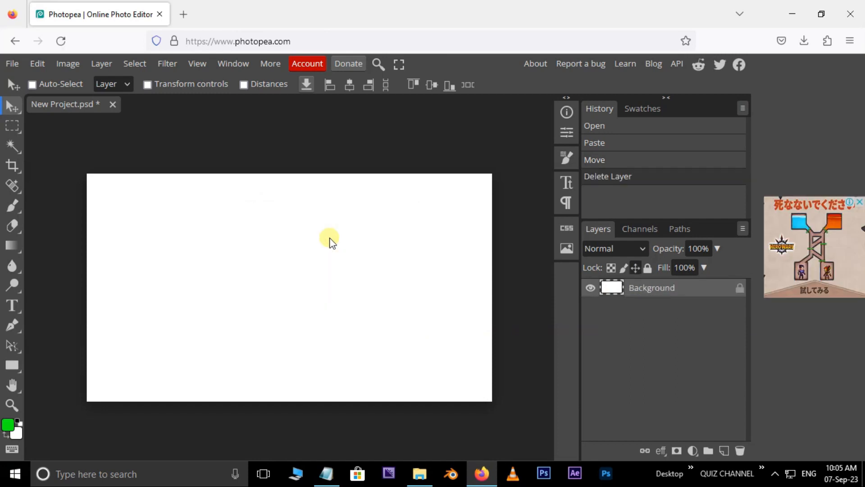
Step: Search Photopea's Gallery for ANIMALS PNG and restrict the results to images with transparent backgrounds
{"action": "left_click", "coordinate": [567, 255]}
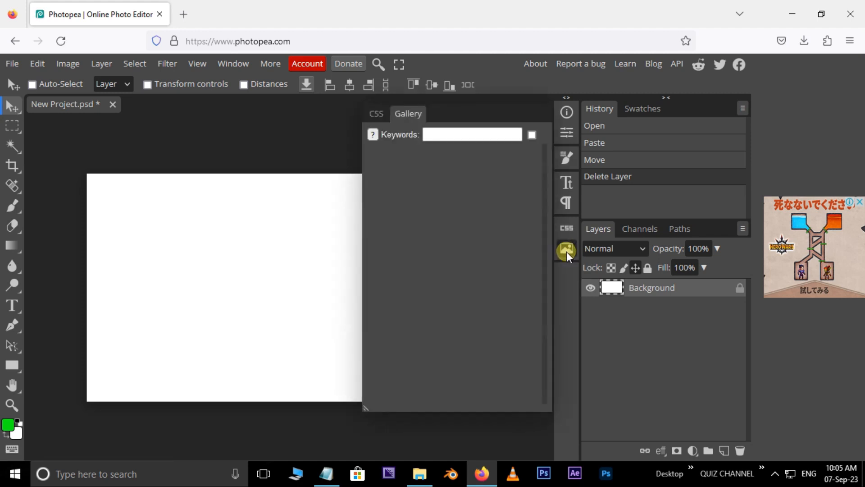
{"action": "left_click", "coordinate": [455, 134]}
{"action": "type", "text": "ANIMALS PNG"}
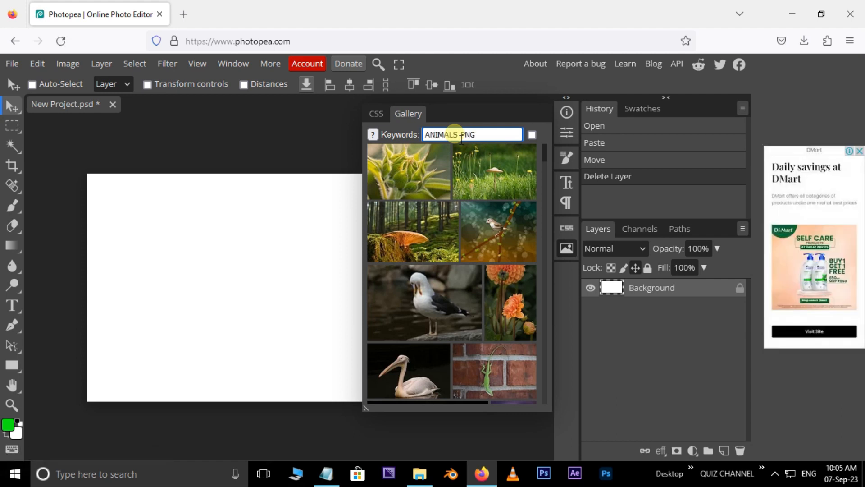
{"action": "left_click", "coordinate": [532, 134]}
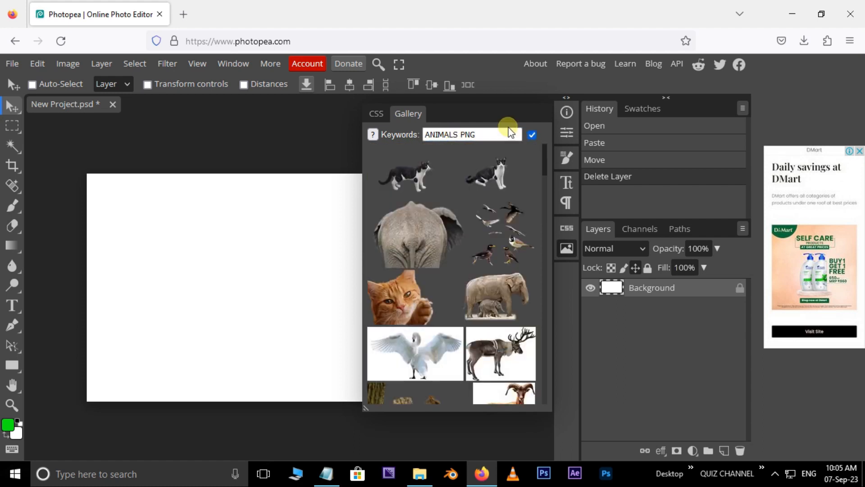
Step: Place the side-view elephant from the Gallery into the project and move it to the canvas's lower-left corner
{"action": "scroll", "coordinate": [532, 202], "scroll_direction": "down", "scroll_amount": 5}
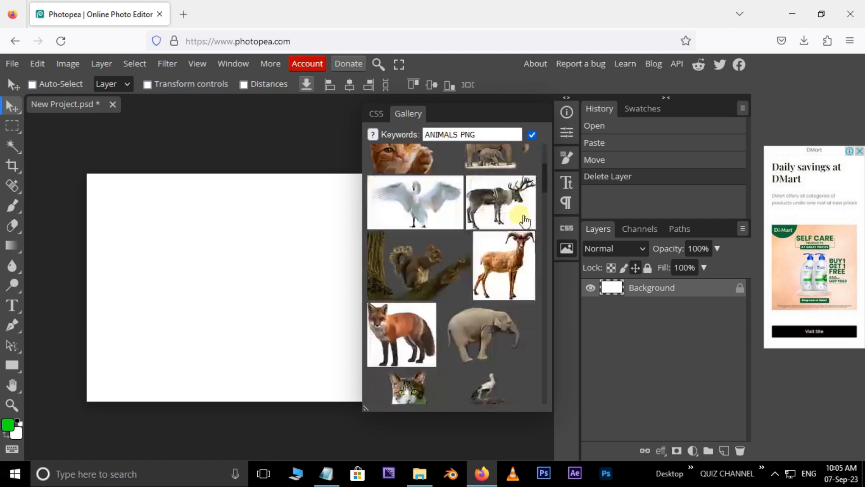
{"action": "scroll", "coordinate": [523, 226], "scroll_direction": "down", "scroll_amount": 5}
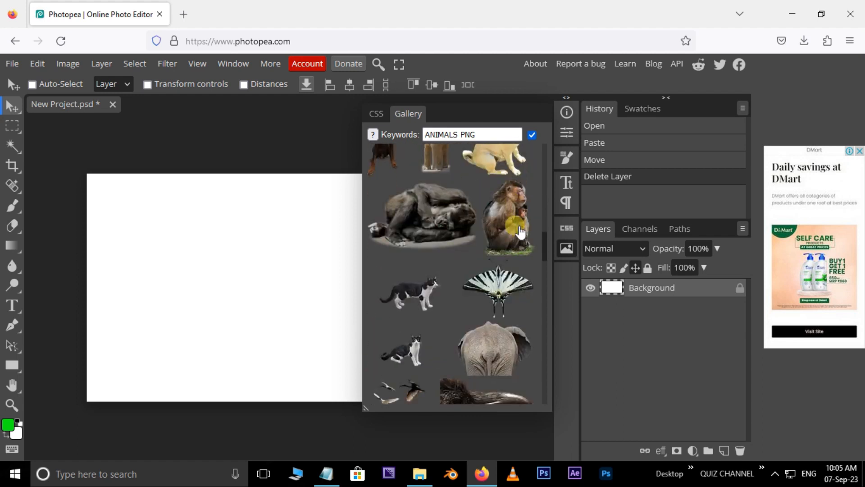
{"action": "scroll", "coordinate": [520, 232], "scroll_direction": "down", "scroll_amount": 4}
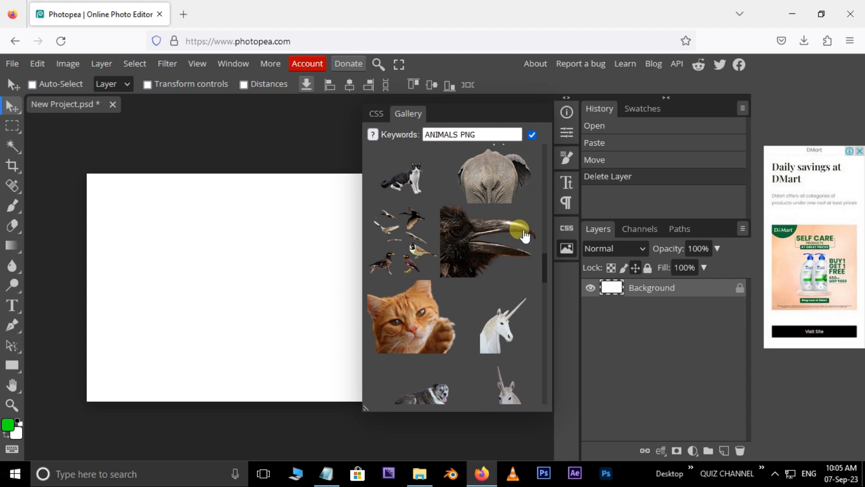
{"action": "scroll", "coordinate": [414, 209], "scroll_direction": "down", "scroll_amount": 3}
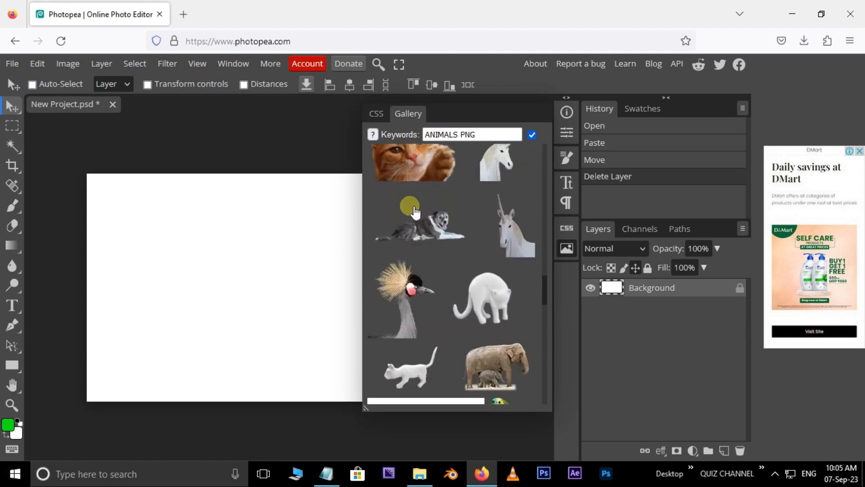
{"action": "scroll", "coordinate": [413, 210], "scroll_direction": "down", "scroll_amount": 3}
{"action": "scroll", "coordinate": [419, 221], "scroll_direction": "down", "scroll_amount": 3}
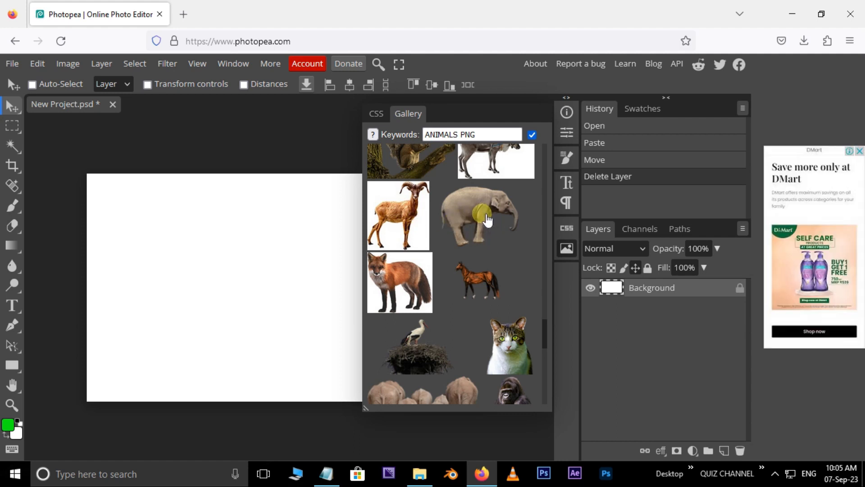
{"action": "left_click", "coordinate": [486, 219]}
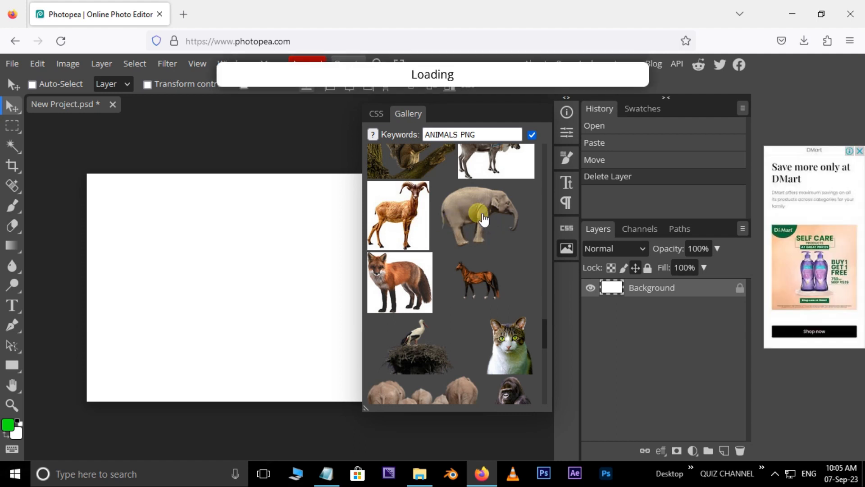
{"action": "left_click_drag", "start_coordinate": [264, 247], "coordinate": [236, 266]}
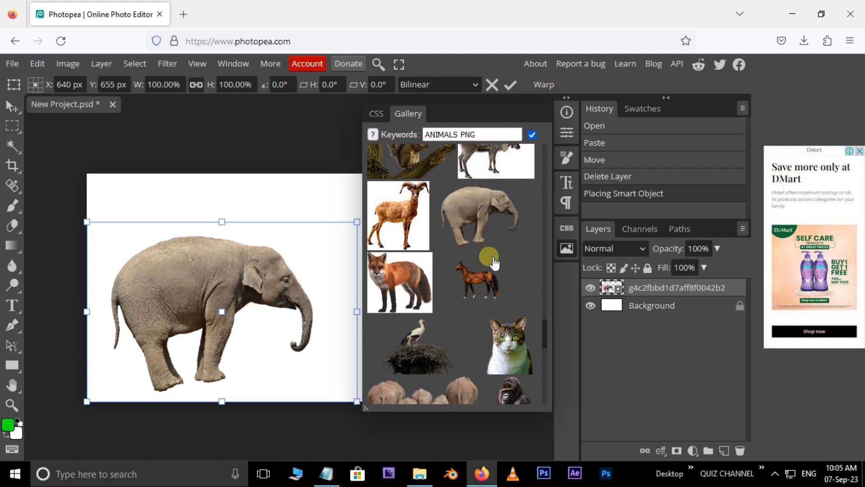
Step: Place the seated pug from the Gallery into the project, close the Gallery and accept its placement
{"action": "scroll", "coordinate": [494, 260], "scroll_direction": "down", "scroll_amount": 4}
{"action": "scroll", "coordinate": [494, 260], "scroll_direction": "down", "scroll_amount": 5}
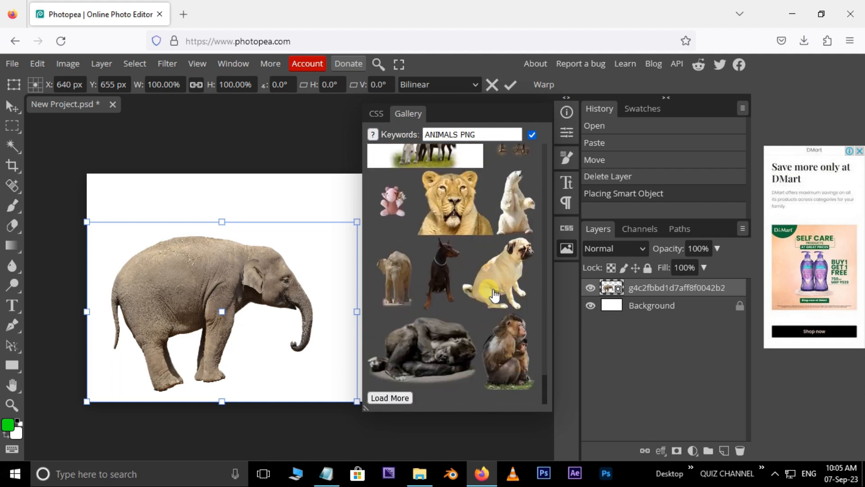
{"action": "left_click", "coordinate": [432, 310]}
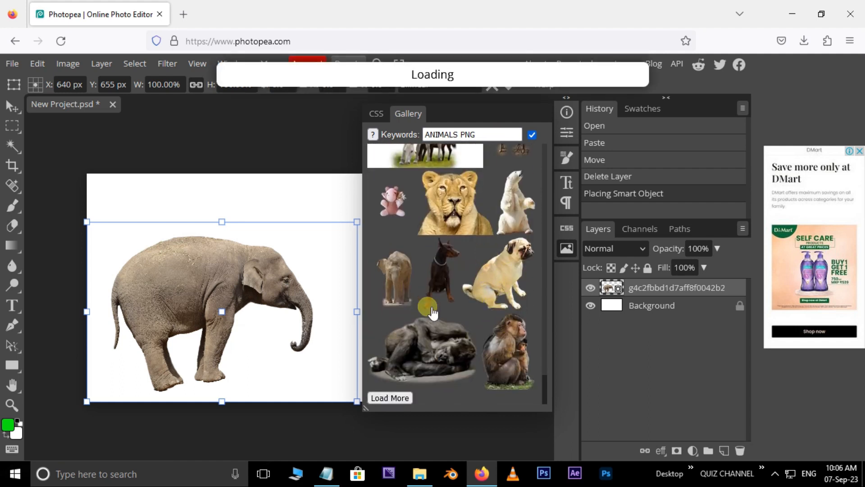
{"action": "left_click", "coordinate": [565, 248]}
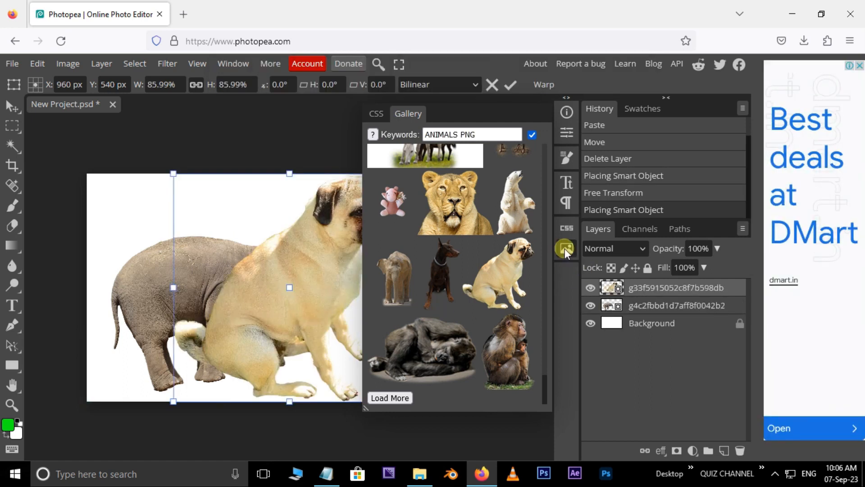
{"action": "left_click", "coordinate": [565, 249]}
{"action": "key", "text": "Return"}
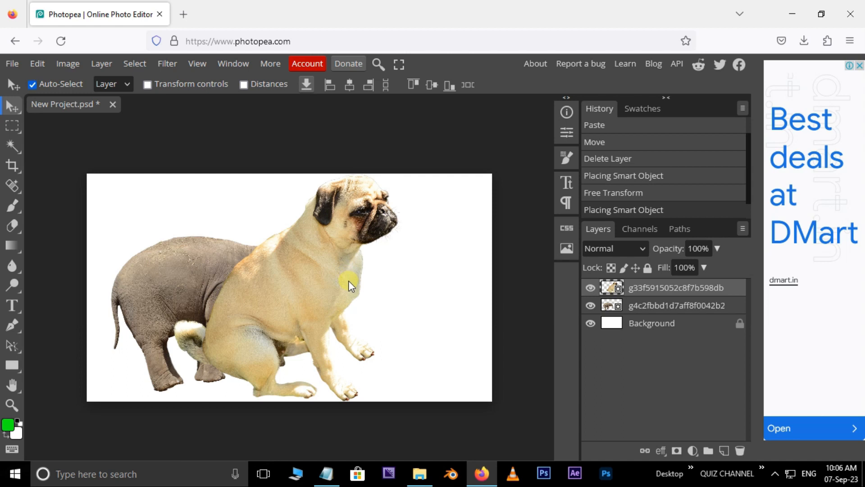
Step: Scale the pug down with Free Transform and move it to the right of the elephant
{"action": "key", "text": "ctrl+t"}
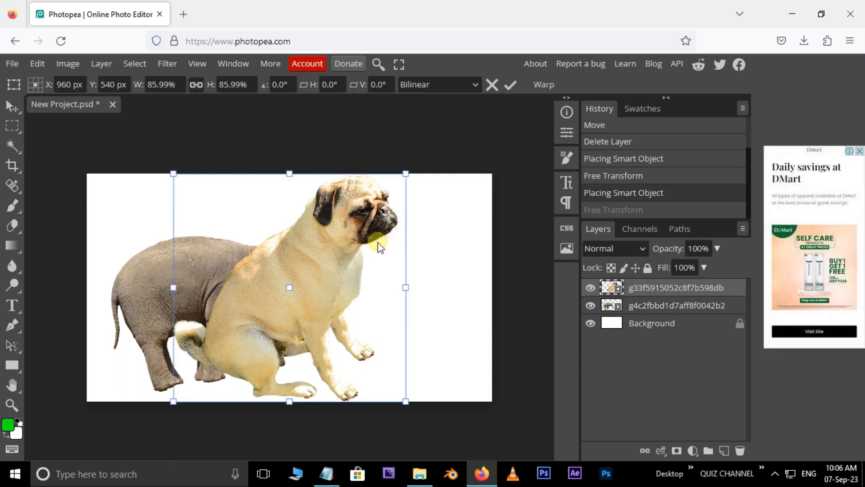
{"action": "left_click_drag", "start_coordinate": [406, 174], "coordinate": [359, 222]}
{"action": "left_click_drag", "start_coordinate": [322, 263], "coordinate": [417, 286]}
{"action": "key", "text": "Return"}
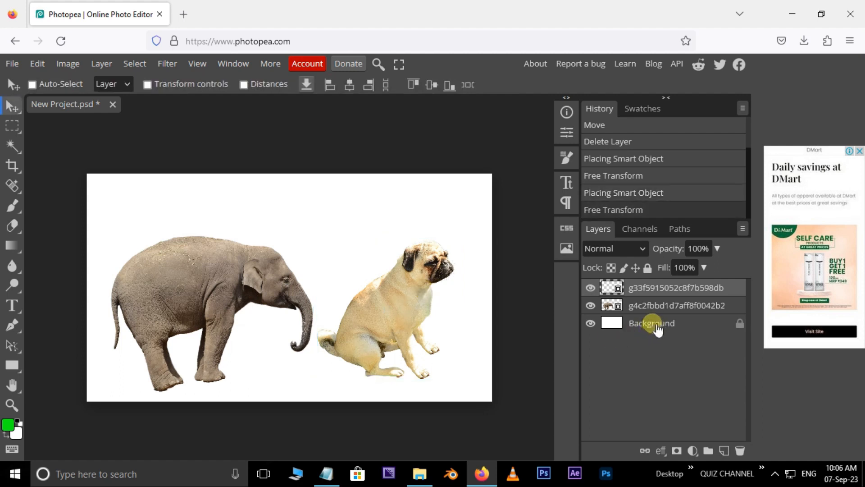
Step: Set the foreground colour to dark green #046609 and fill the Background layer with it
{"action": "left_click", "coordinate": [657, 329]}
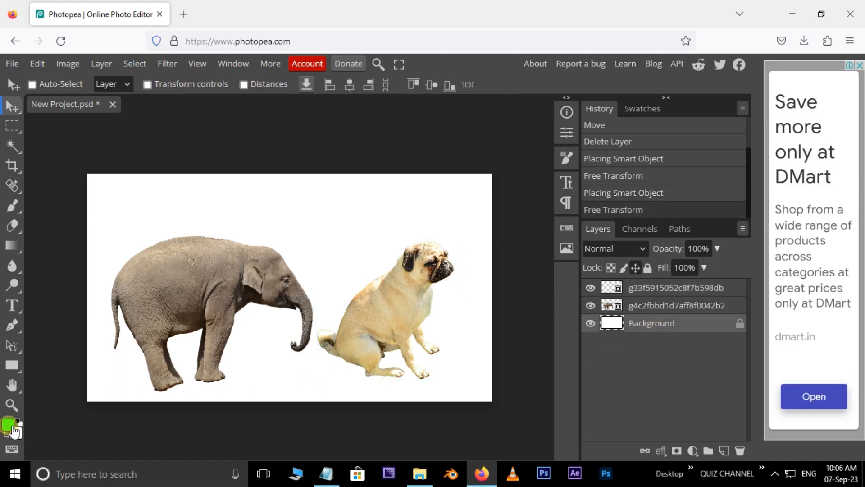
{"action": "left_click", "coordinate": [8, 424]}
{"action": "left_click", "coordinate": [239, 283]}
{"action": "left_click_drag", "start_coordinate": [239, 283], "coordinate": [248, 274]}
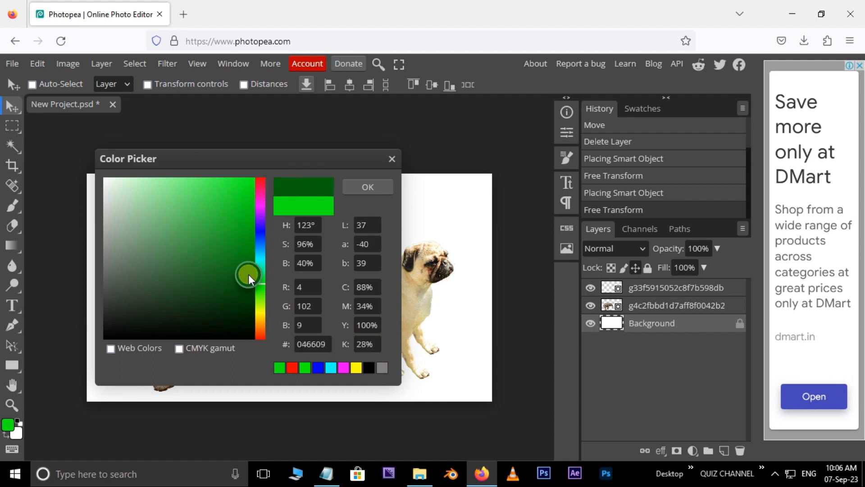
{"action": "left_click", "coordinate": [364, 189]}
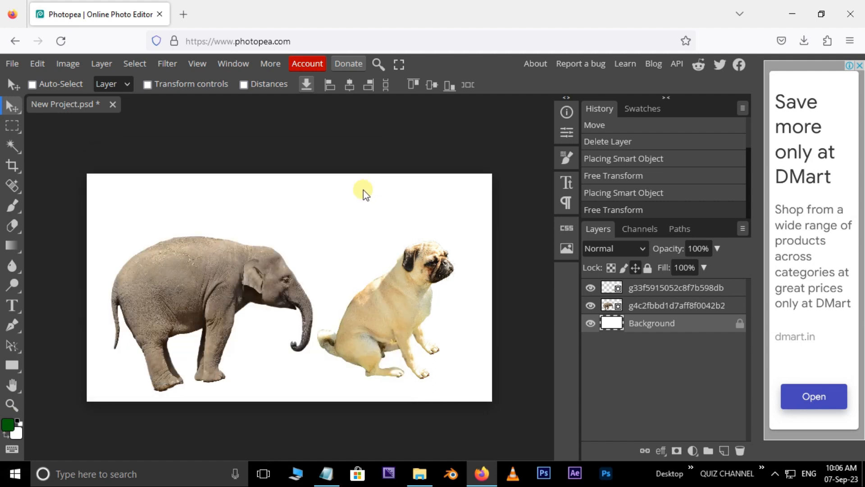
{"action": "key", "text": "alt+BackSpace"}
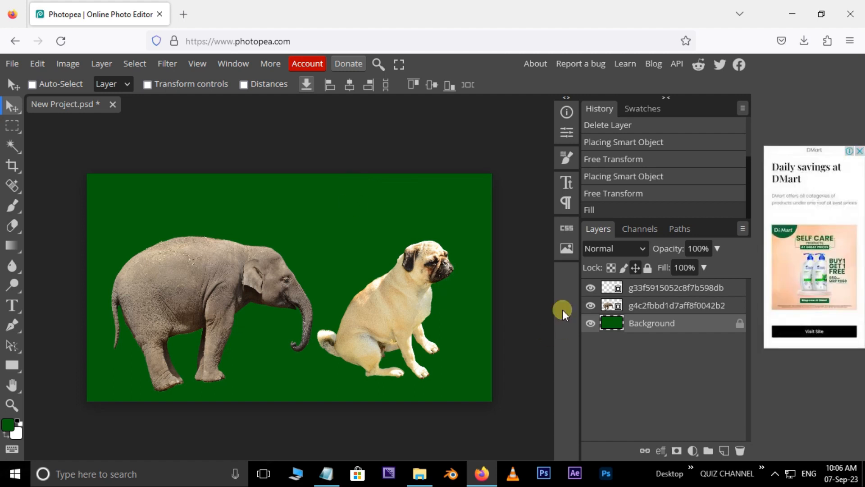
Step: Delete the elephant and pug layers from the project
{"action": "left_click", "coordinate": [681, 307]}
{"action": "key", "text": "Delete"}
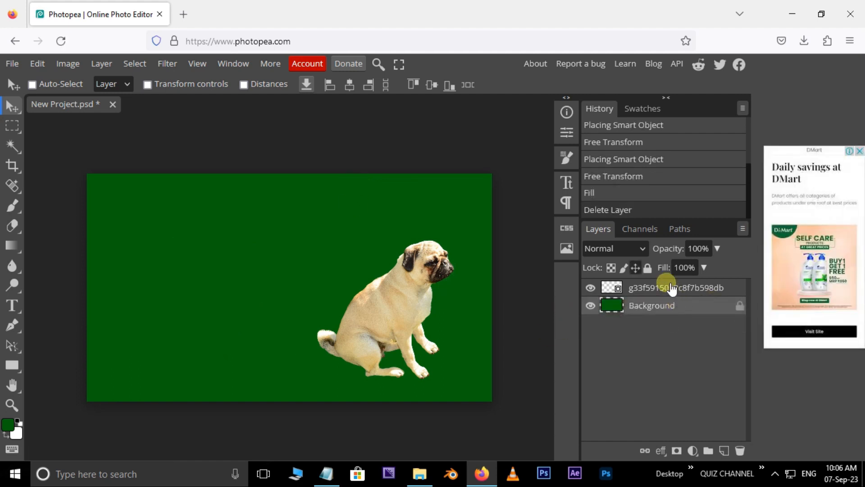
{"action": "left_click", "coordinate": [667, 285]}
{"action": "key", "text": "Delete"}
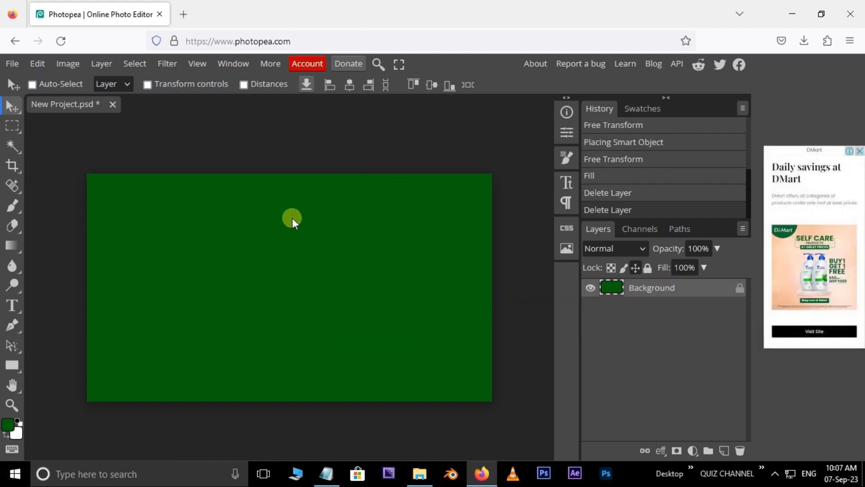
Step: Close New Project.psd without saving and open the nature landscape JPG from the source folder in Photopea
{"action": "left_click", "coordinate": [113, 104]}
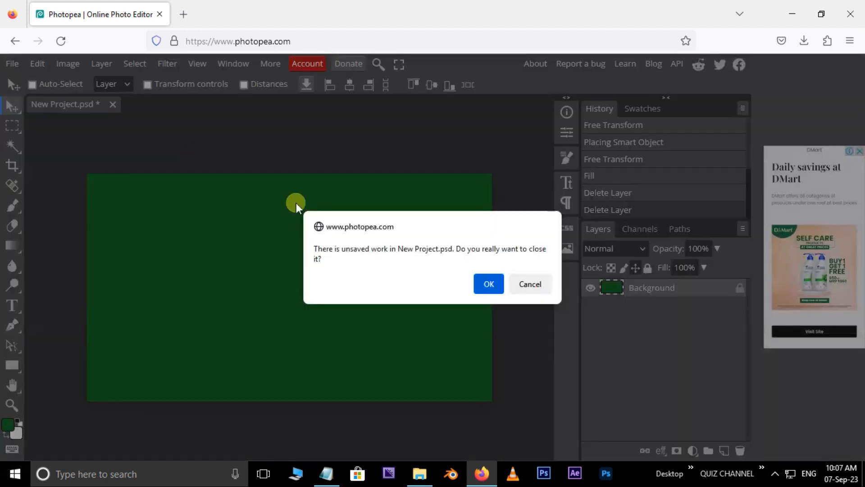
{"action": "left_click", "coordinate": [488, 291]}
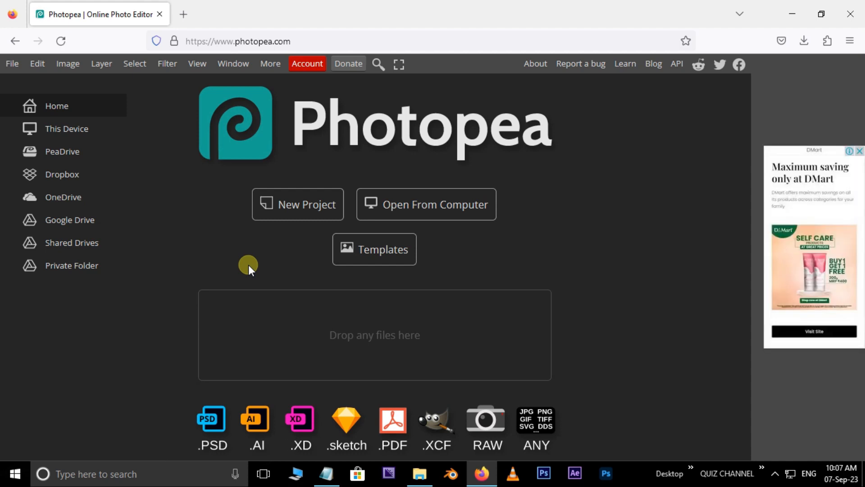
{"action": "left_click", "coordinate": [419, 473]}
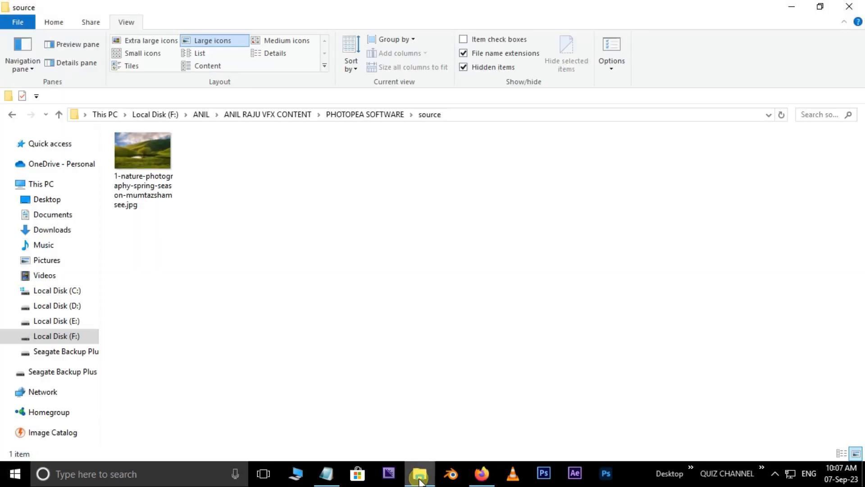
{"action": "mouse_move", "coordinate": [142, 142]}
{"action": "left_mouse_down"}
{"action": "mouse_move", "coordinate": [293, 315]}
{"action": "mouse_move", "coordinate": [470, 415]}
{"action": "mouse_move", "coordinate": [482, 473]}
{"action": "mouse_move", "coordinate": [422, 298]}
{"action": "mouse_move", "coordinate": [459, 253]}
{"action": "mouse_move", "coordinate": [455, 240]}
{"action": "left_mouse_up"}
Step: Lasso a tall oval over the photo's right-hand hillside with Magic Replace, generate a TREE there and deselect
{"action": "key", "text": "j"}
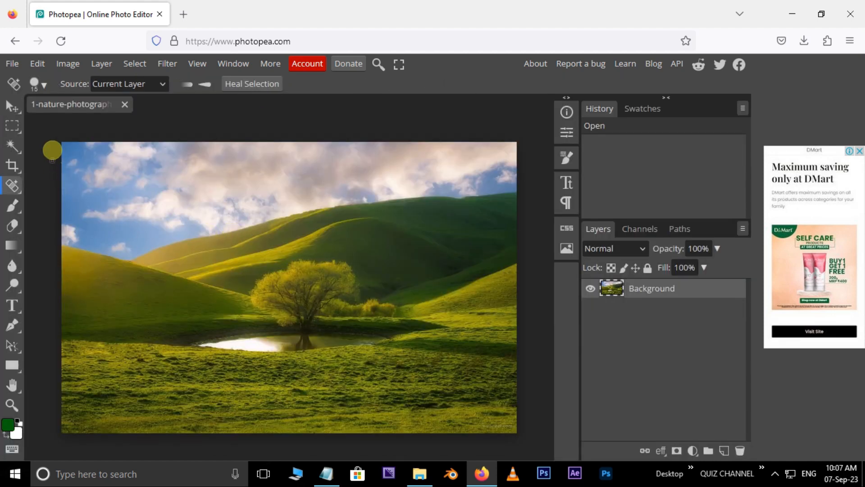
{"action": "left_click", "coordinate": [9, 187]}
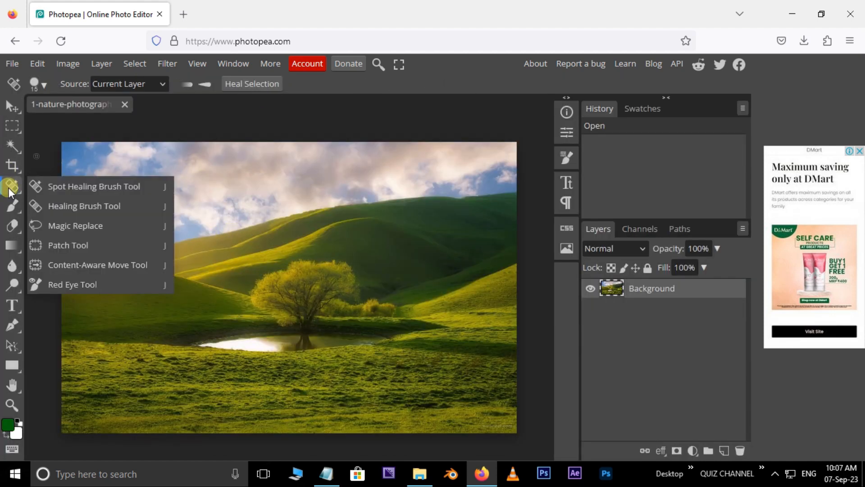
{"action": "left_click", "coordinate": [83, 227]}
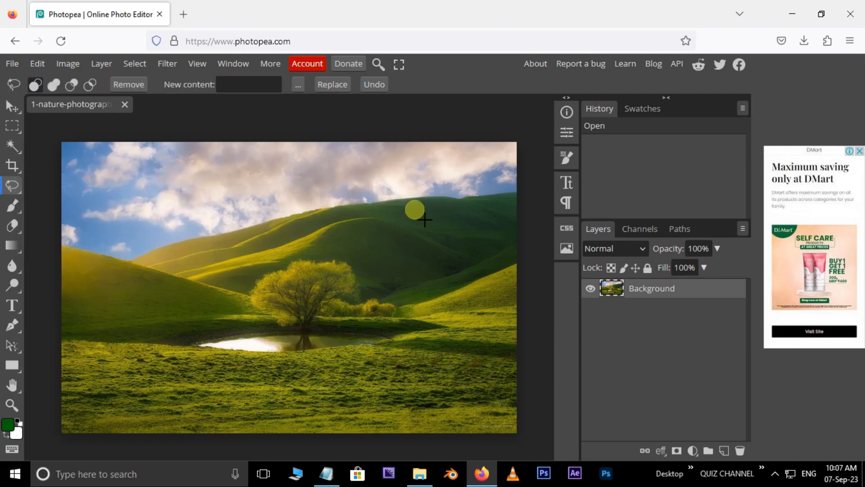
{"action": "mouse_move", "coordinate": [453, 192]}
{"action": "left_mouse_down"}
{"action": "mouse_move", "coordinate": [394, 221]}
{"action": "mouse_move", "coordinate": [375, 281]}
{"action": "mouse_move", "coordinate": [373, 336]}
{"action": "mouse_move", "coordinate": [401, 380]}
{"action": "mouse_move", "coordinate": [432, 397]}
{"action": "mouse_move", "coordinate": [471, 401]}
{"action": "mouse_move", "coordinate": [486, 360]}
{"action": "mouse_move", "coordinate": [495, 370]}
{"action": "mouse_move", "coordinate": [507, 295]}
{"action": "mouse_move", "coordinate": [501, 235]}
{"action": "mouse_move", "coordinate": [480, 192]}
{"action": "mouse_move", "coordinate": [425, 210]}
{"action": "left_mouse_up"}
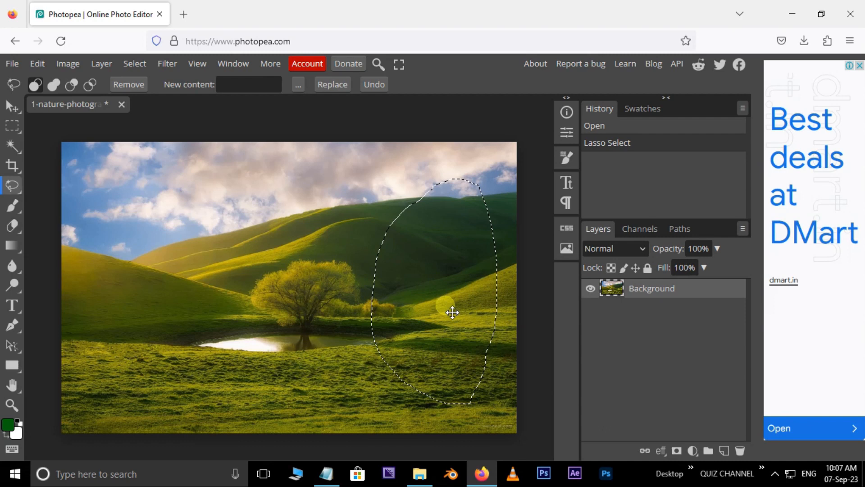
{"action": "left_click", "coordinate": [252, 85]}
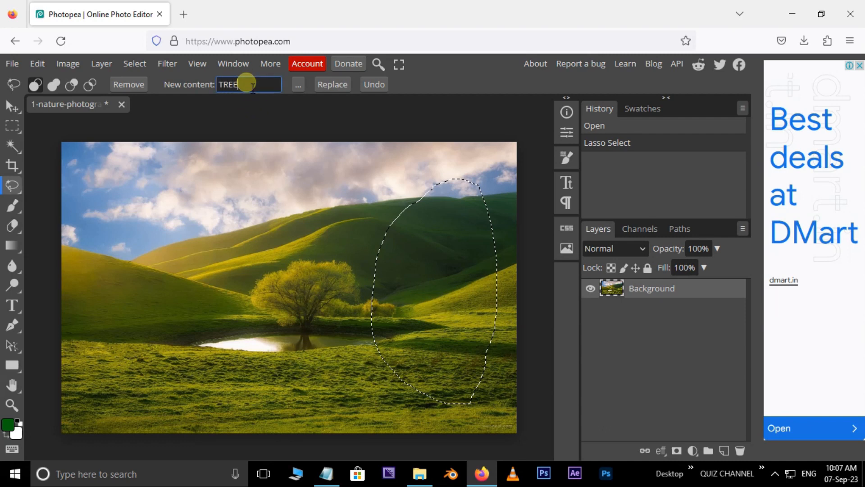
{"action": "left_click", "coordinate": [333, 85]}
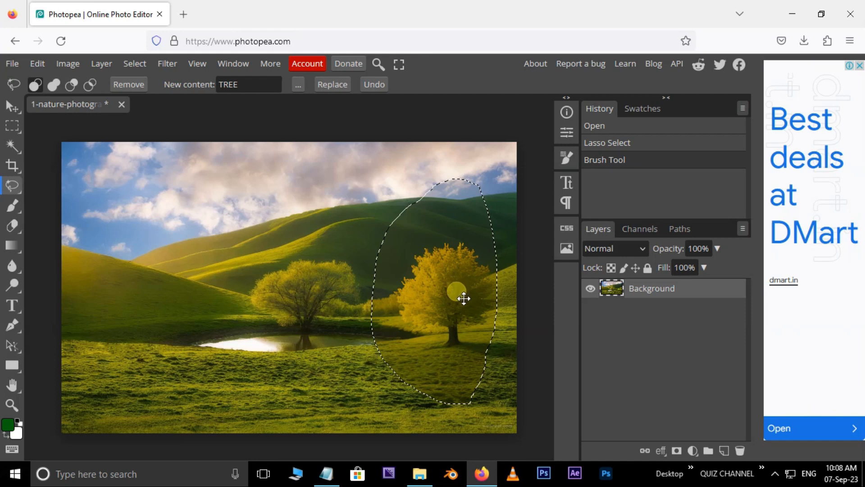
{"action": "left_click", "coordinate": [461, 290]}
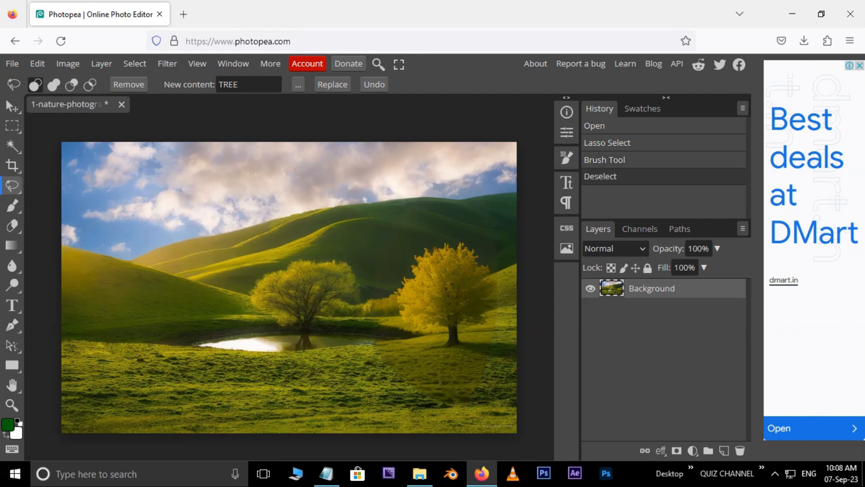
Step: Select a rectangle over the photo's lower-left meadow and pond, replace it with a CAR using Magic Replace, deselect and return to the Move tool
{"action": "left_click", "coordinate": [12, 125]}
{"action": "left_click_drag", "start_coordinate": [87, 270], "coordinate": [309, 410]}
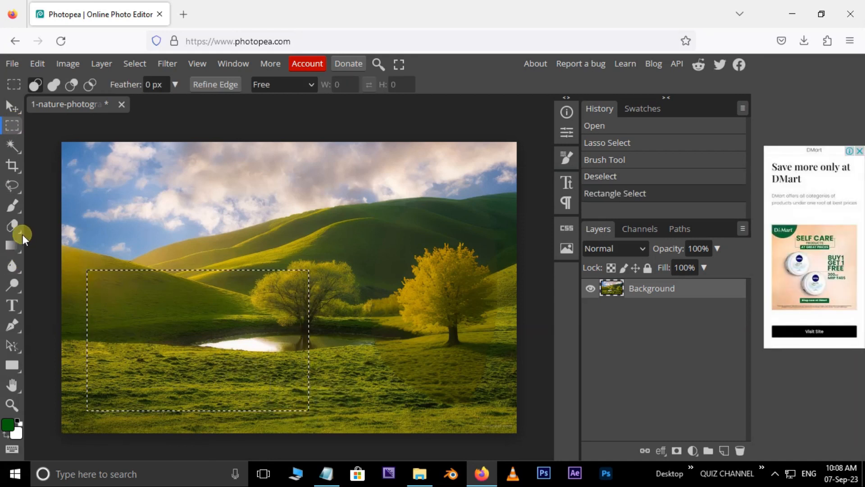
{"action": "left_click", "coordinate": [9, 182]}
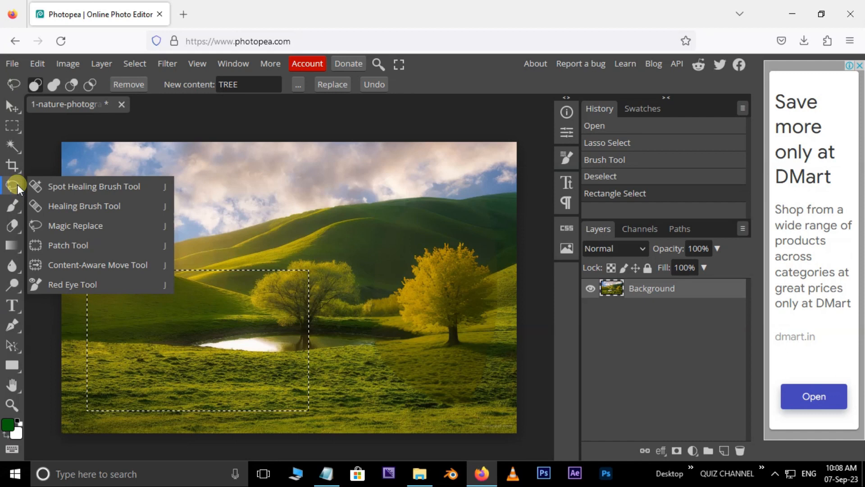
{"action": "left_click", "coordinate": [77, 226]}
{"action": "double_click", "coordinate": [227, 84]}
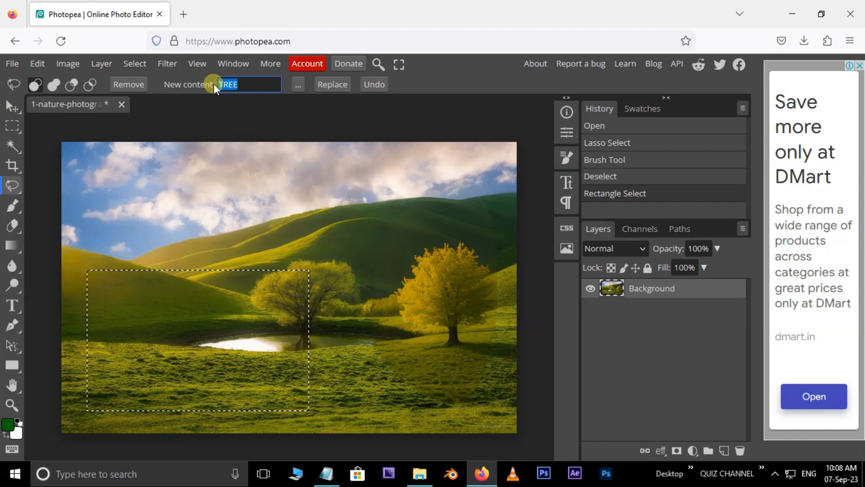
{"action": "left_click", "coordinate": [331, 85]}
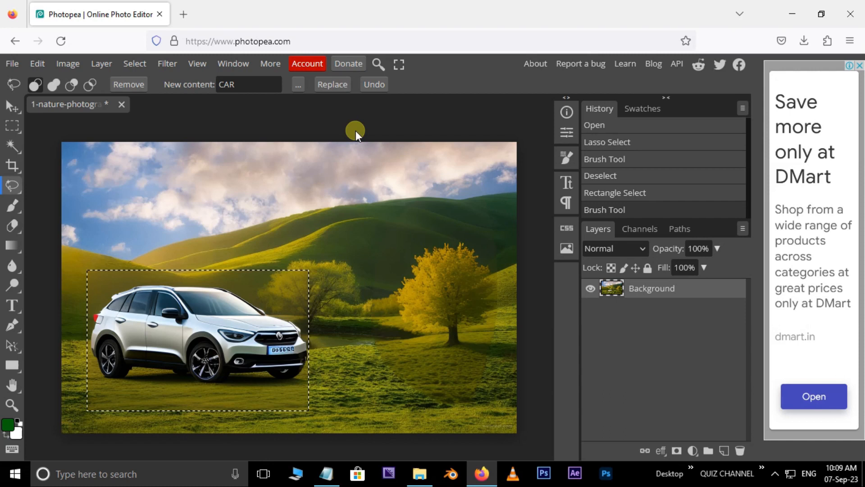
{"action": "left_click", "coordinate": [356, 135]}
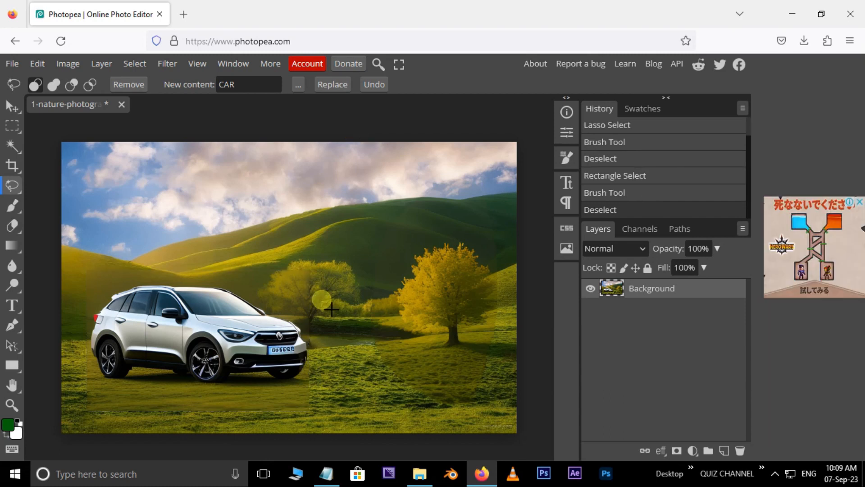
{"action": "left_click", "coordinate": [12, 188]}
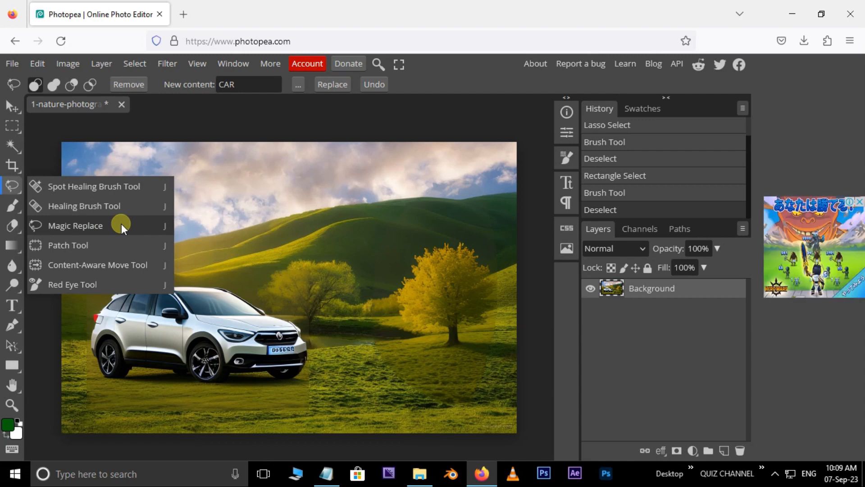
{"action": "left_click", "coordinate": [11, 107]}
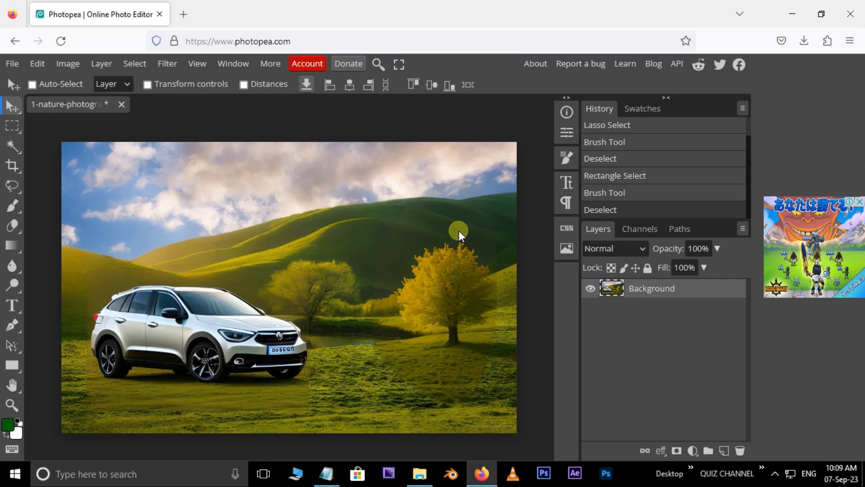